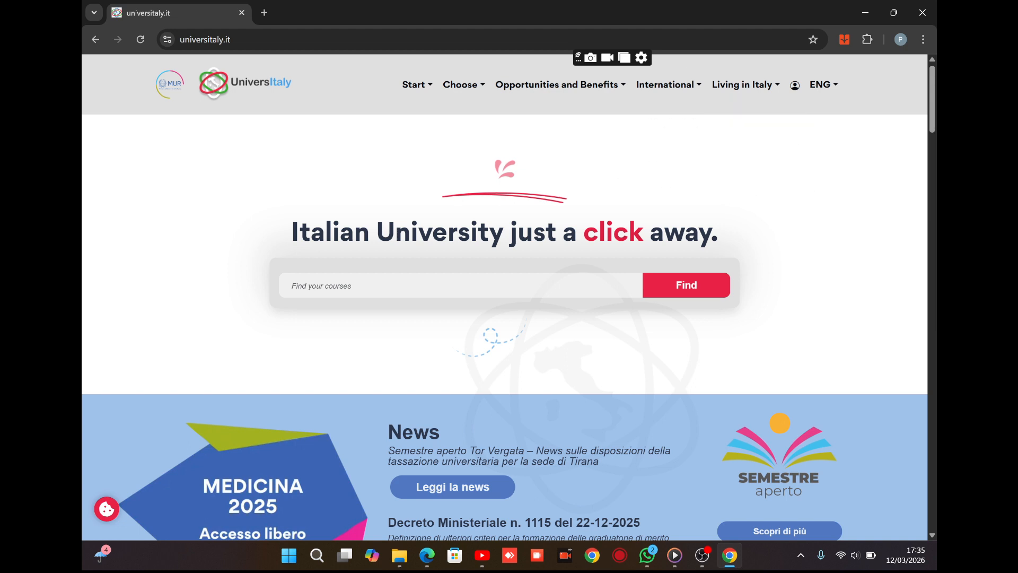
Open the new-user registration form from the portal's login page, going through the Personal Credentials (Universitaly) option
mouse_move(783, 99)
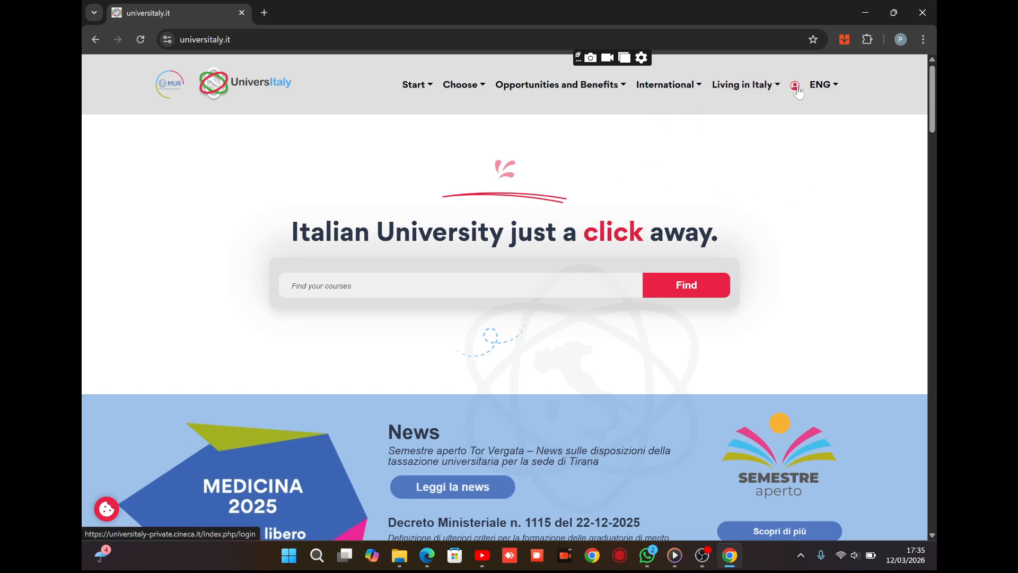
click(795, 86)
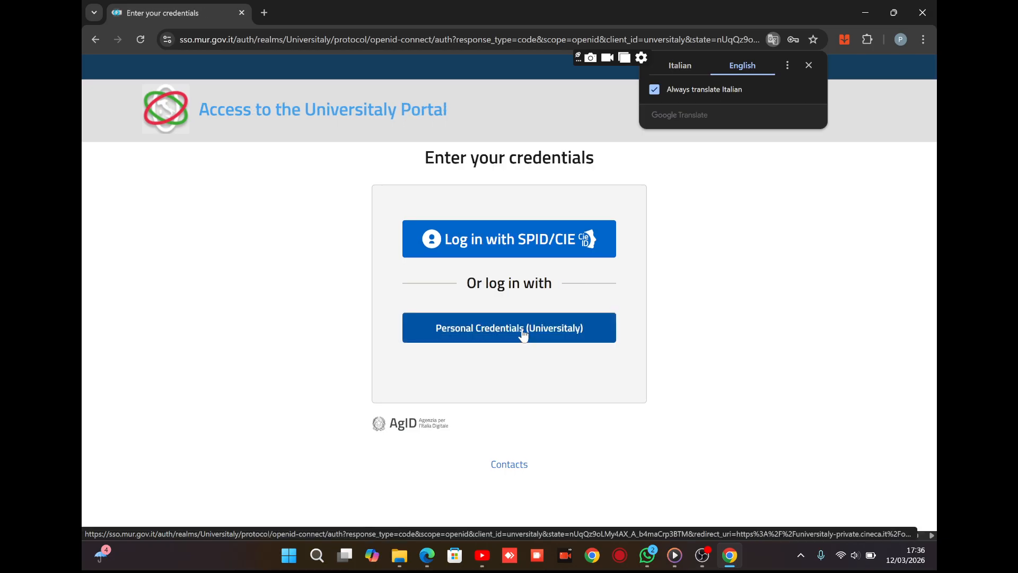
click(523, 334)
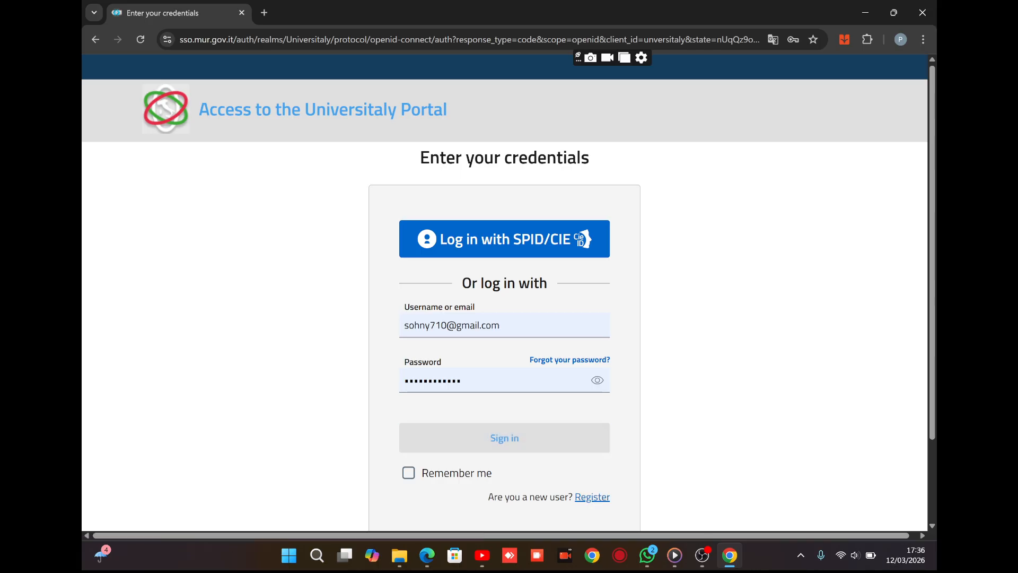
click(593, 500)
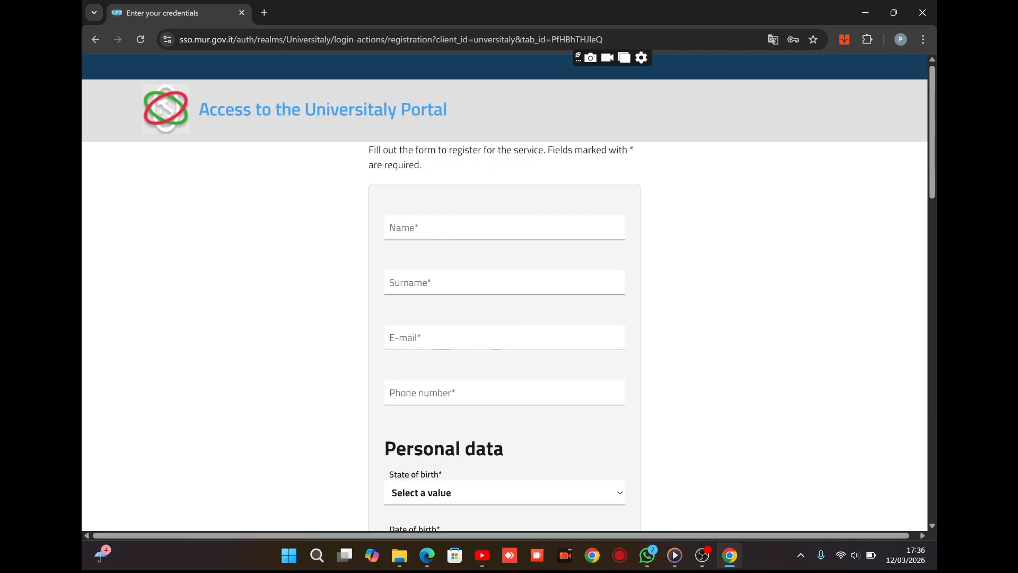
Fill in the applicant's name, surname, phone number and state of birth PAKISTAN from the saved address suggestion, and enter the e-mail
click(456, 229)
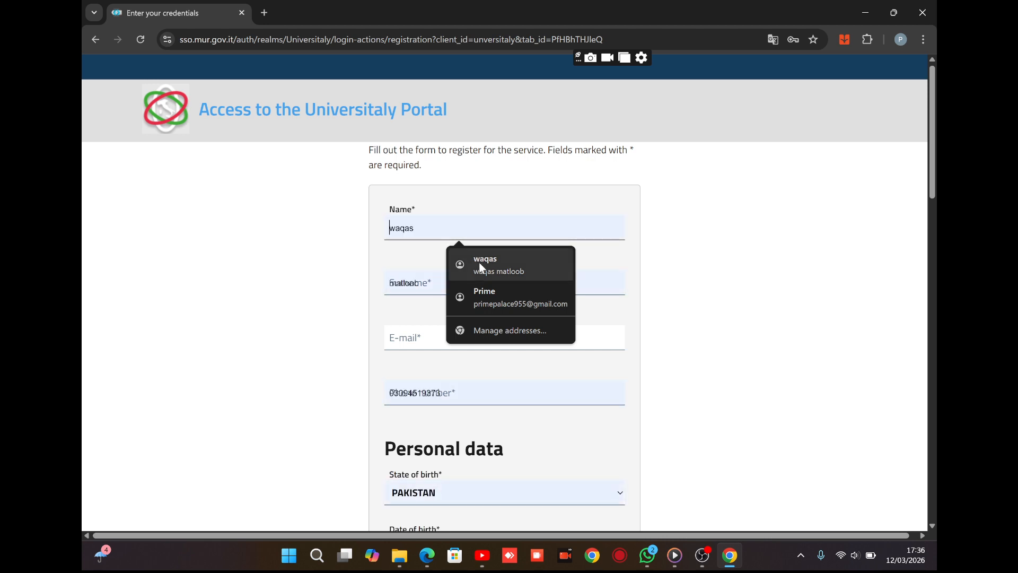
click(479, 262)
click(480, 338)
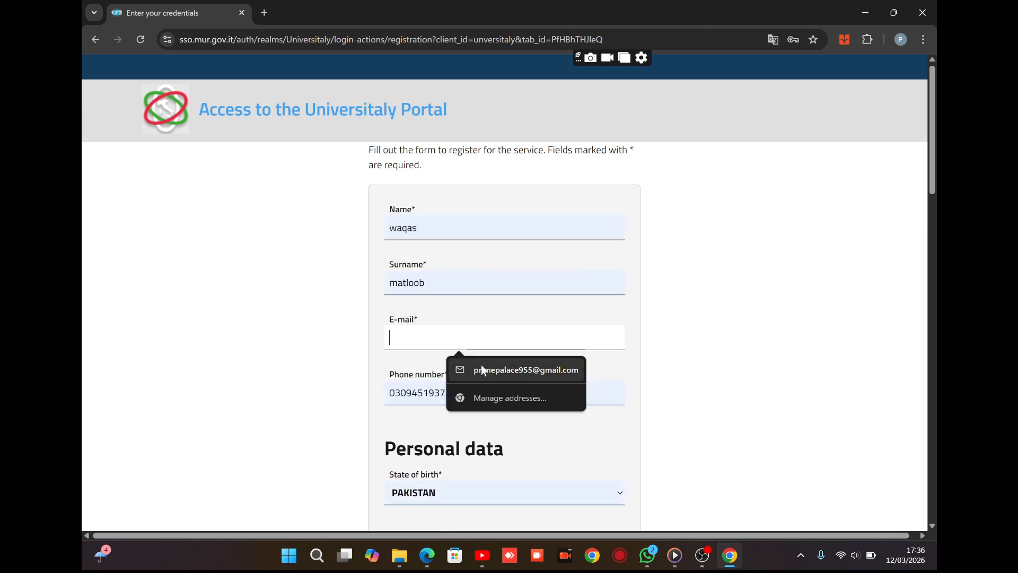
click(485, 370)
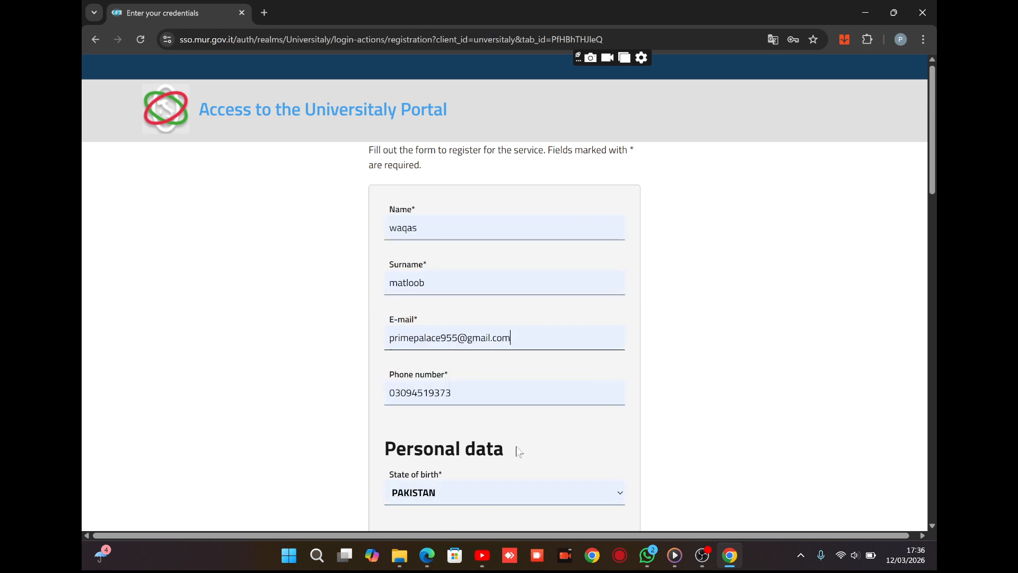
Enter lahore as the foreign municipality of birth and pick the applicant's date of birth
scroll(518, 451, down, 5)
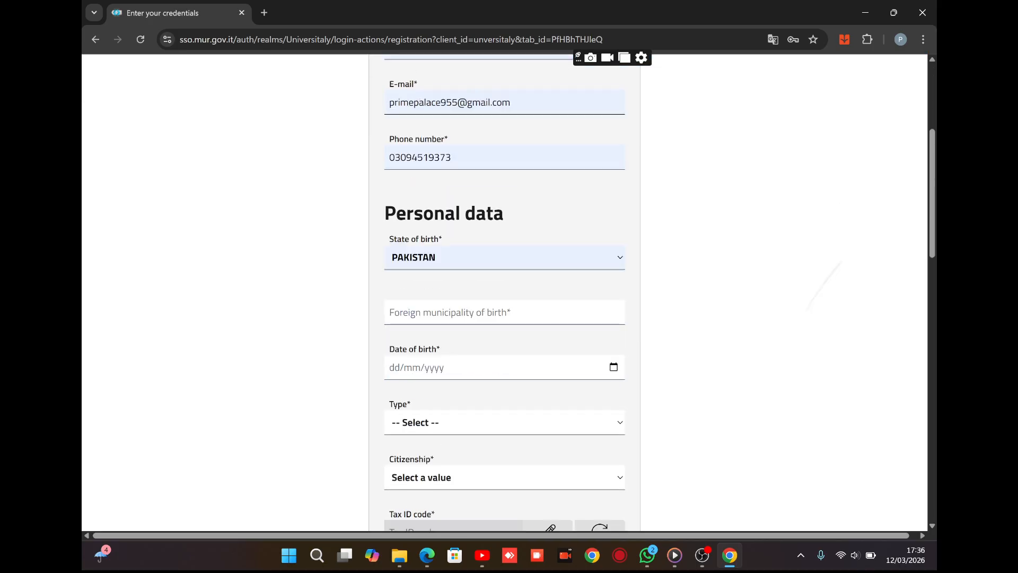
scroll(504, 291, down, 2)
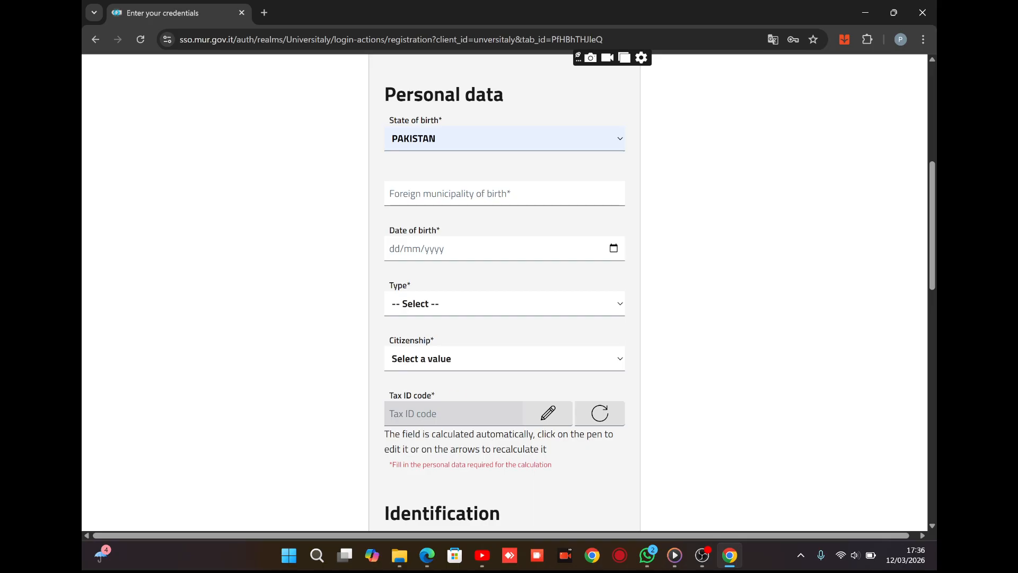
click(501, 194)
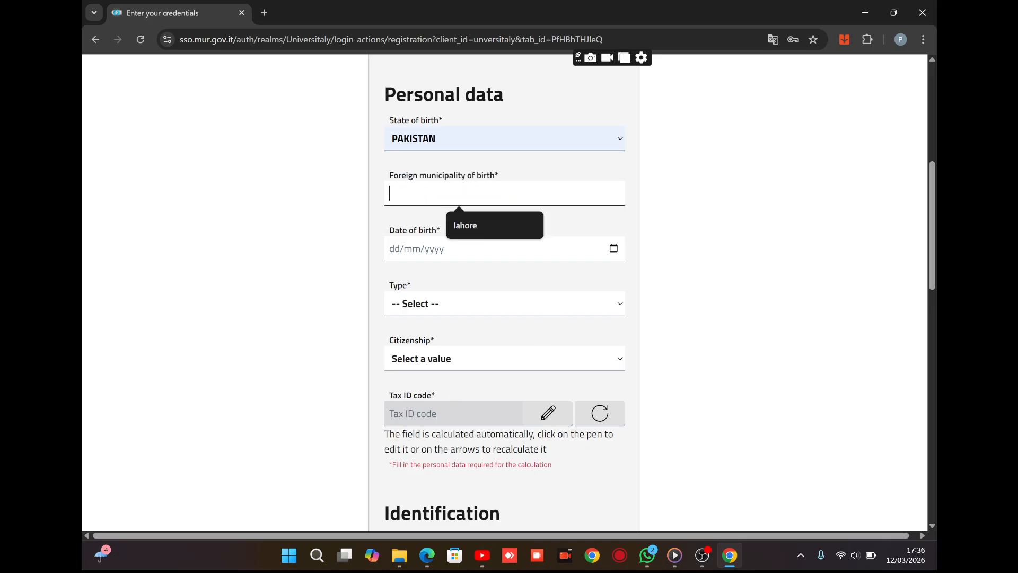
click(501, 217)
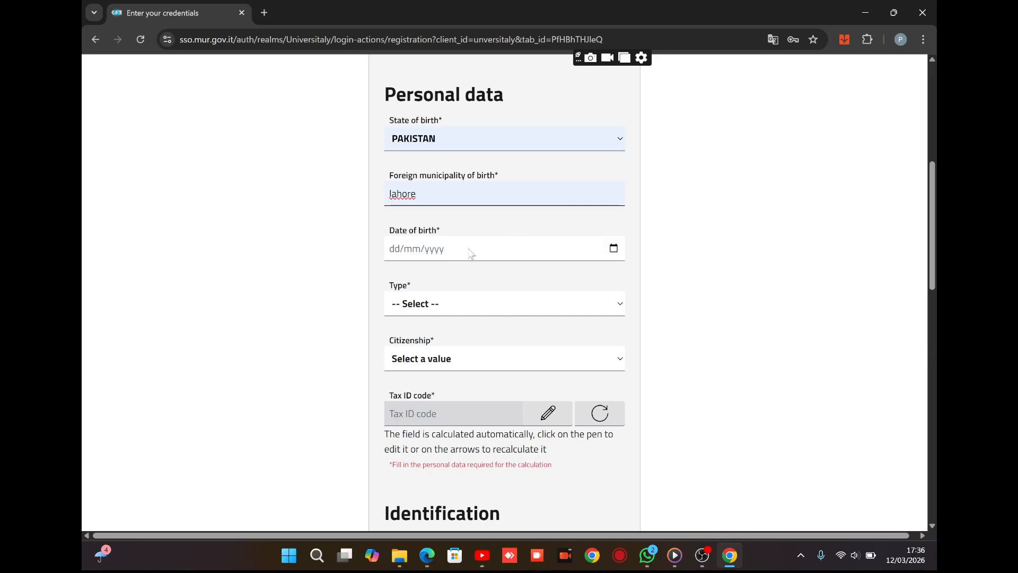
click(621, 248)
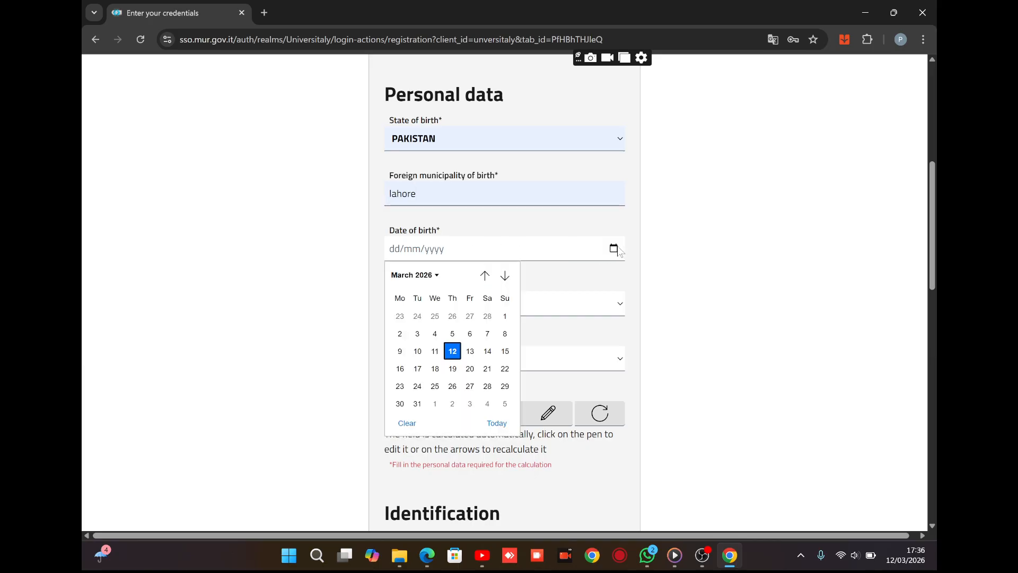
click(488, 351)
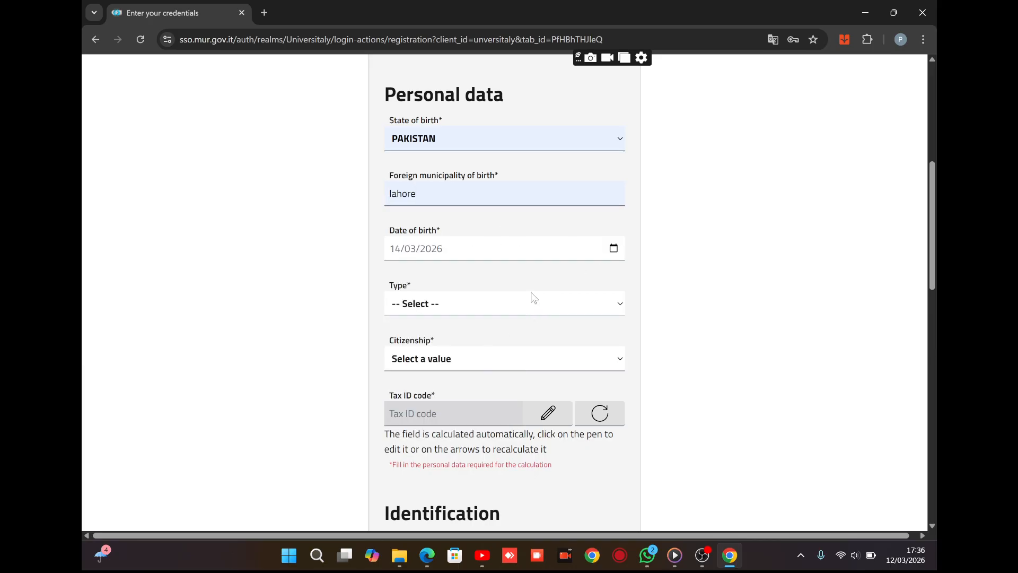
Set the Type field to Female and the citizenship to PAKISTAN in the personal data
click(607, 308)
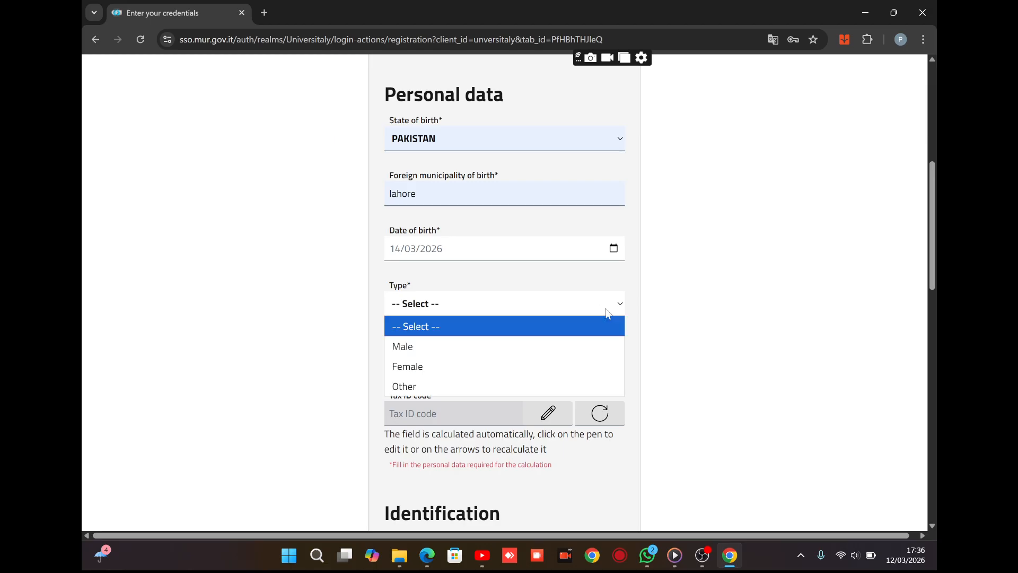
click(525, 372)
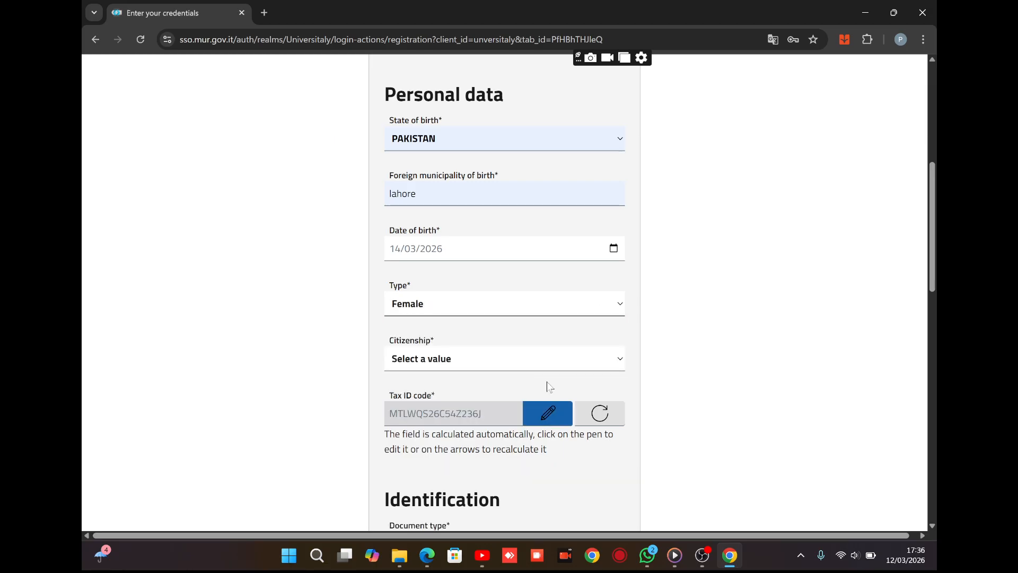
click(620, 364)
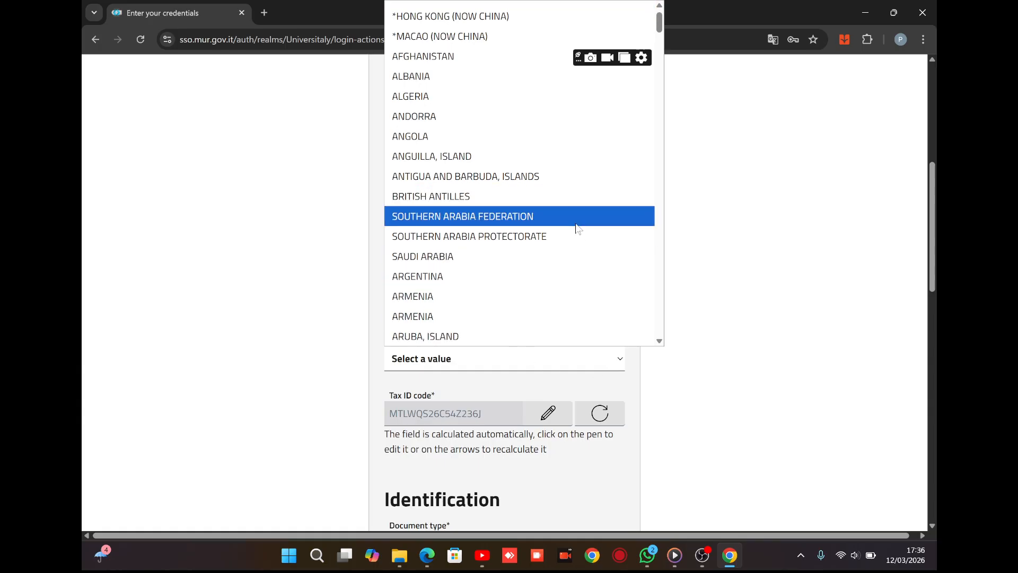
text(phil)
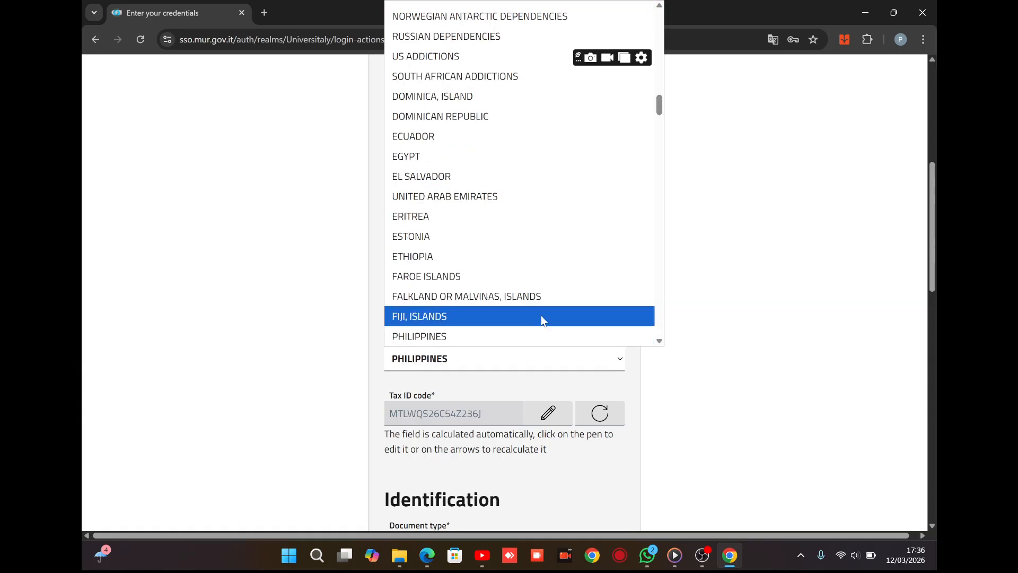
key(Down)
key(Down)
key(Down)
key(Down)
key(Down)
key(Down)
key(Down)
key(Down)
key(Down)
key(Down)
key(Down)
key(Down)
key(Down)
key(Down)
key(Down)
key(Down)
key(Down)
key(Down)
key(Down)
key(Down)
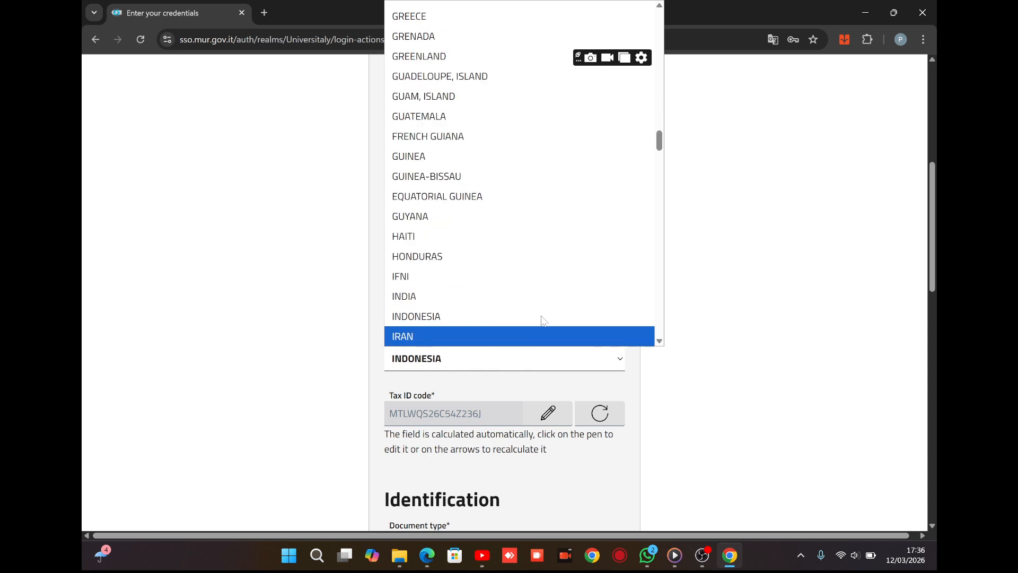
key(Down)
key(Down)
key(Down)
key(Down)
key(Down)
key(Down)
key(Down)
key(Down)
key(Down)
key(Down)
key(Down)
key(Down)
key(Down)
key(Down)
key(Down)
key(Down)
key(Down)
key(Down)
key(Down)
key(Down)
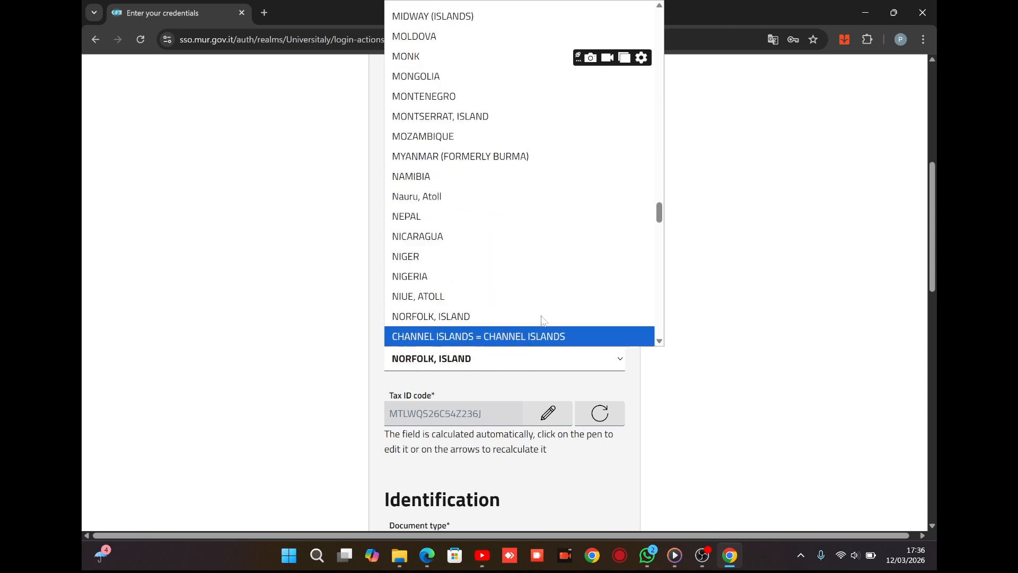
key(Down)
key(Down)
key(Down)
key(Down)
key(Down)
key(Down)
key(Down)
key(Down)
key(Down)
key(Down)
key(Down)
key(Down)
key(Down)
key(Down)
key(Down)
key(Down)
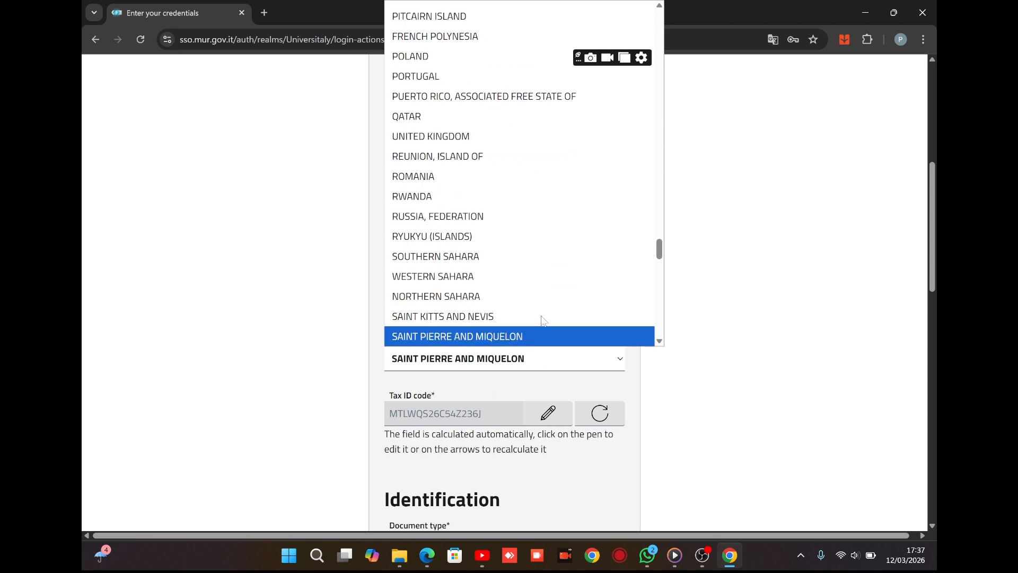
key(Up)
key(Up)
key(Up)
key(Up)
key(Up)
key(Up)
key(Up)
key(Up)
key(Up)
key(Up)
key(Up)
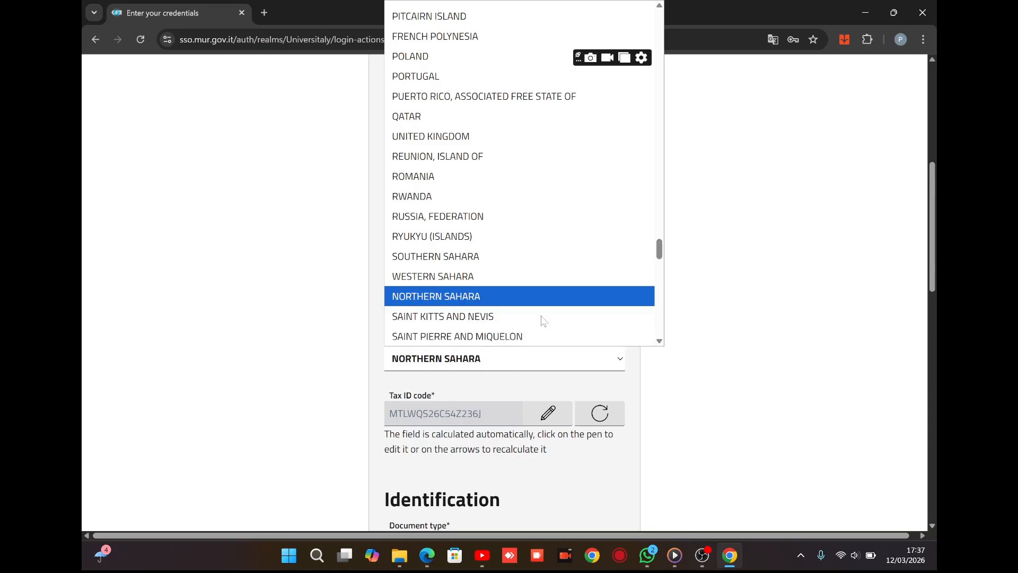
key(Up)
key(Up)
key(Up)
key(Up)
key(Up)
key(Up)
key(Up)
key(Up)
key(Up)
key(Up)
key(Up)
key(Up)
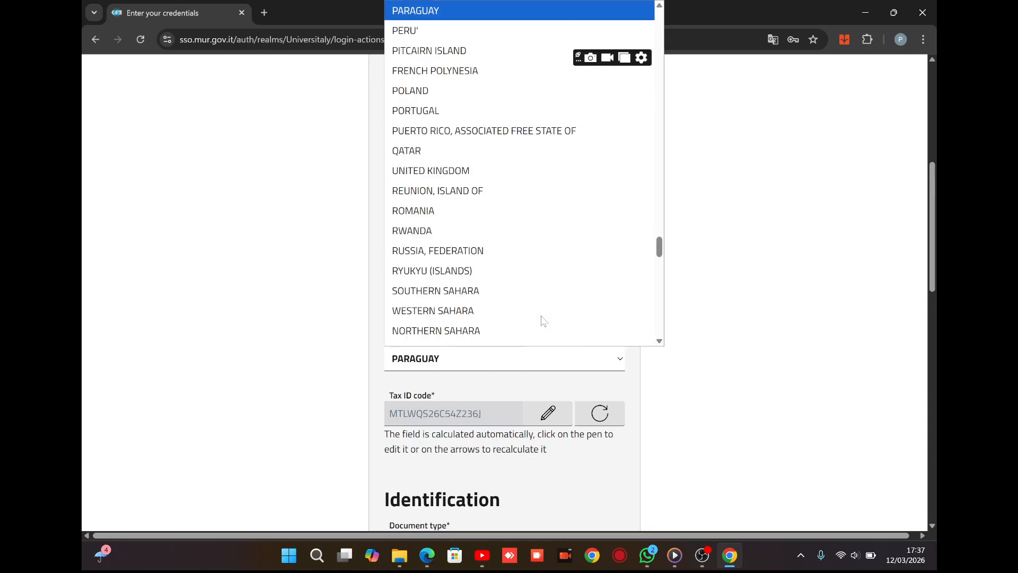
key(Up)
key(Up)
key(Up)
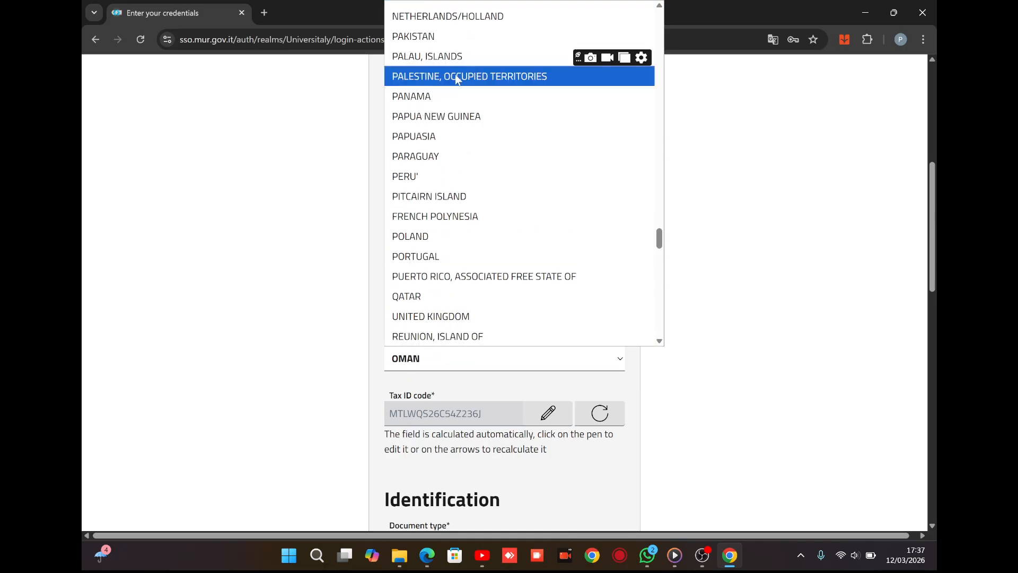
click(468, 37)
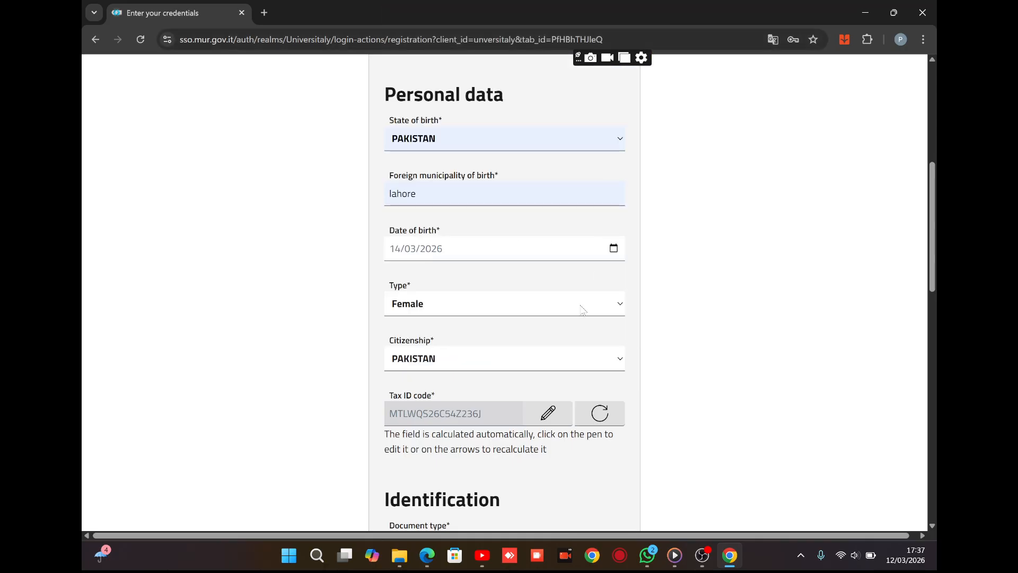
Choose Passport as the identification document type and fill in the document number from a saved suggestion
scroll(492, 340, down, 4)
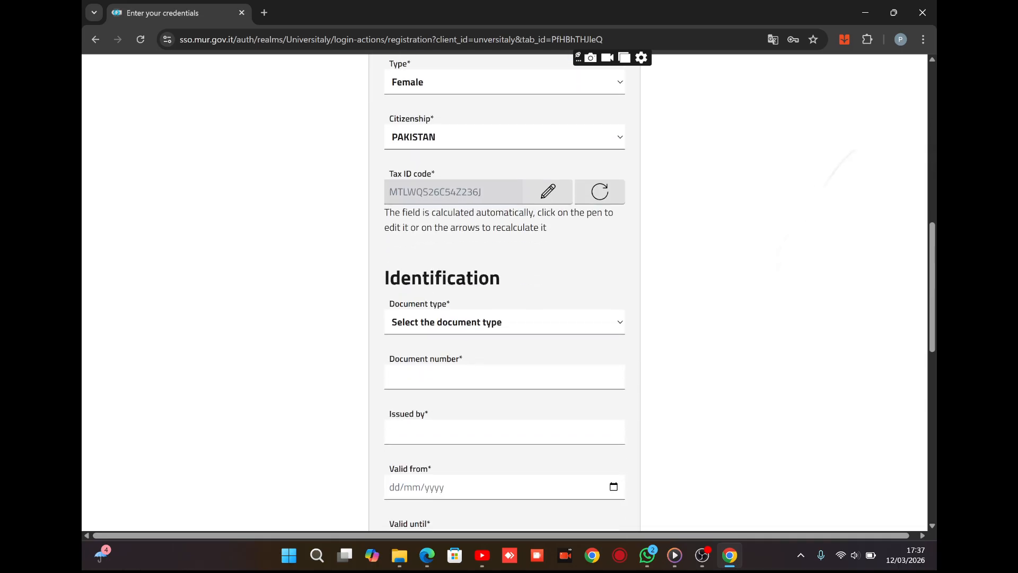
click(619, 329)
click(518, 412)
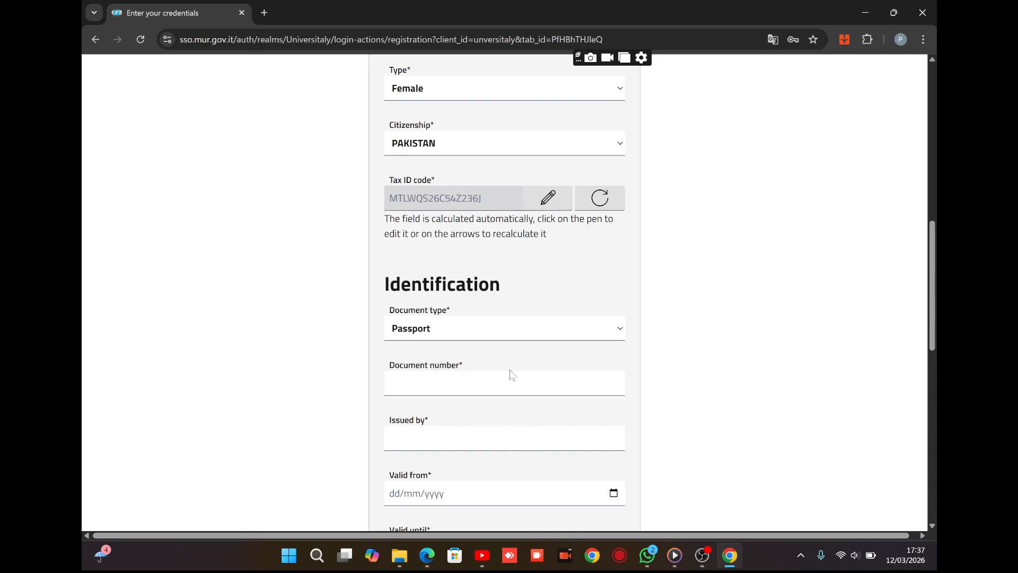
click(486, 382)
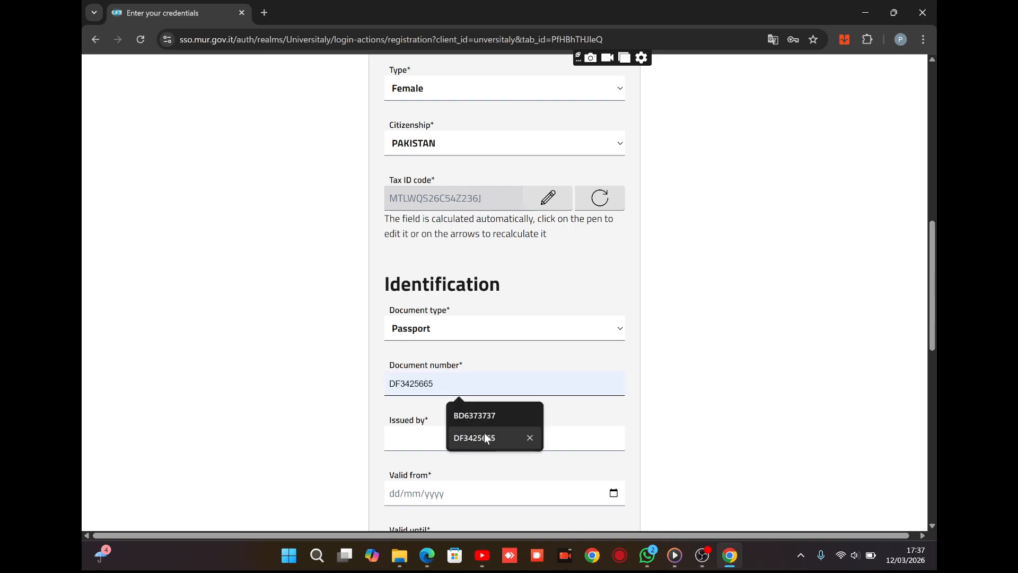
click(486, 435)
Enter pakistan as the passport's issuer and set its validity from 06/03/2026 until 27/03/2026
click(487, 438)
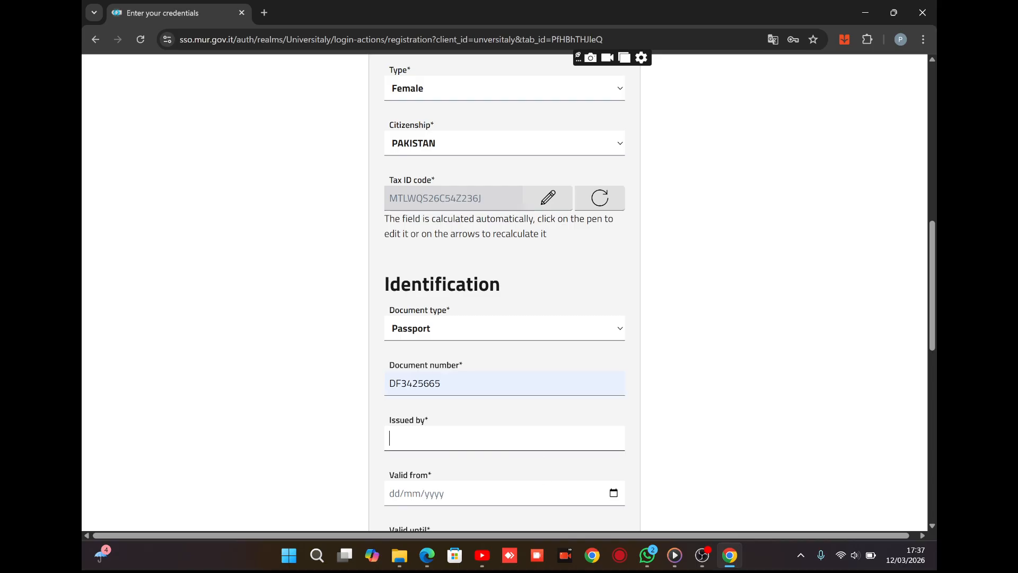
click(469, 472)
scroll(505, 291, down, 3)
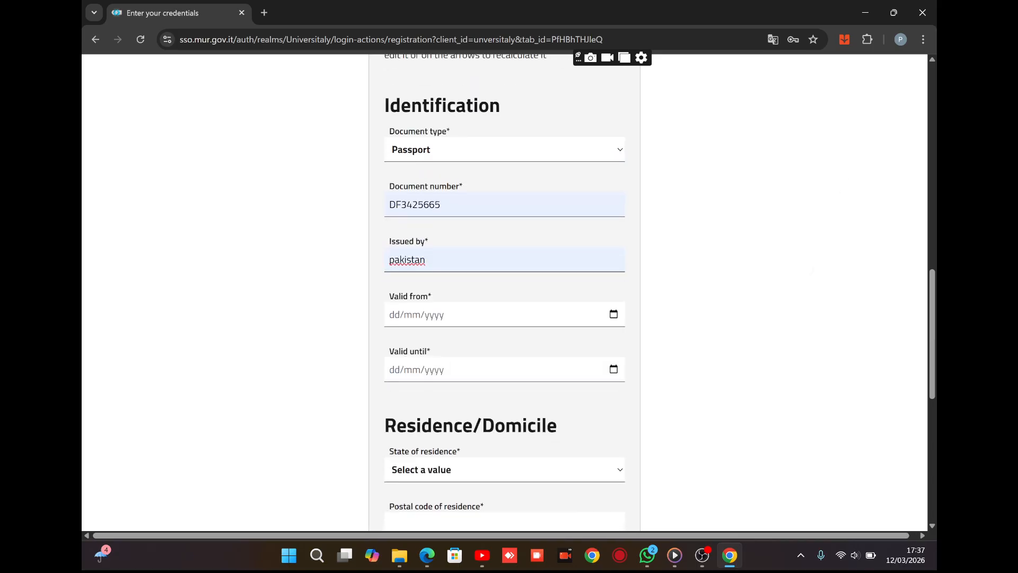
click(613, 314)
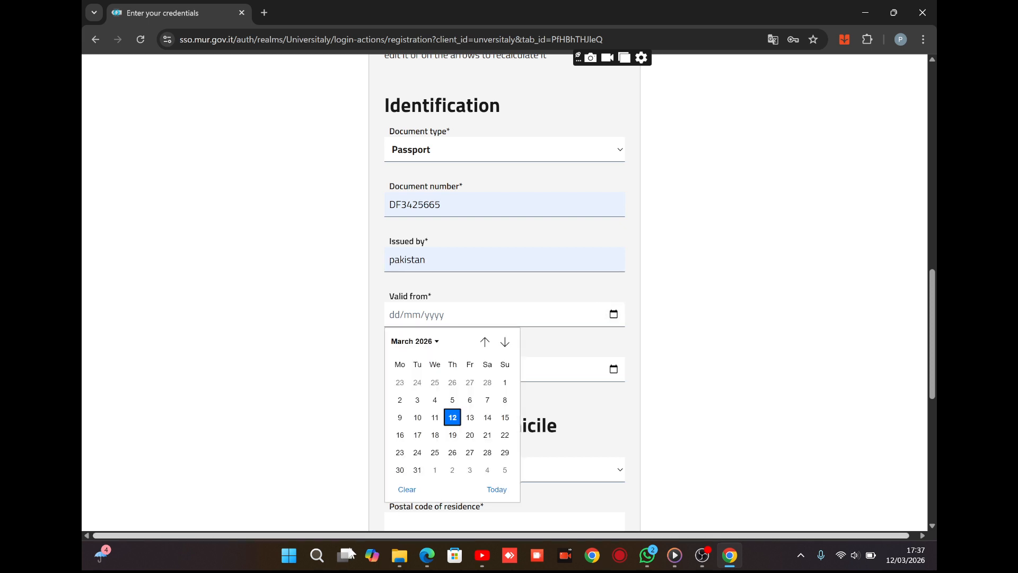
click(470, 400)
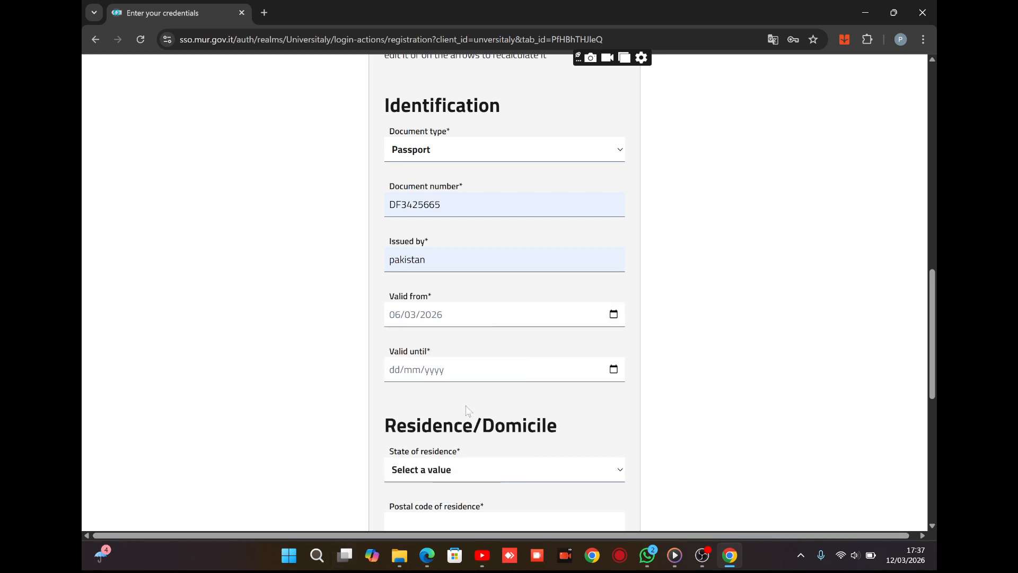
click(617, 369)
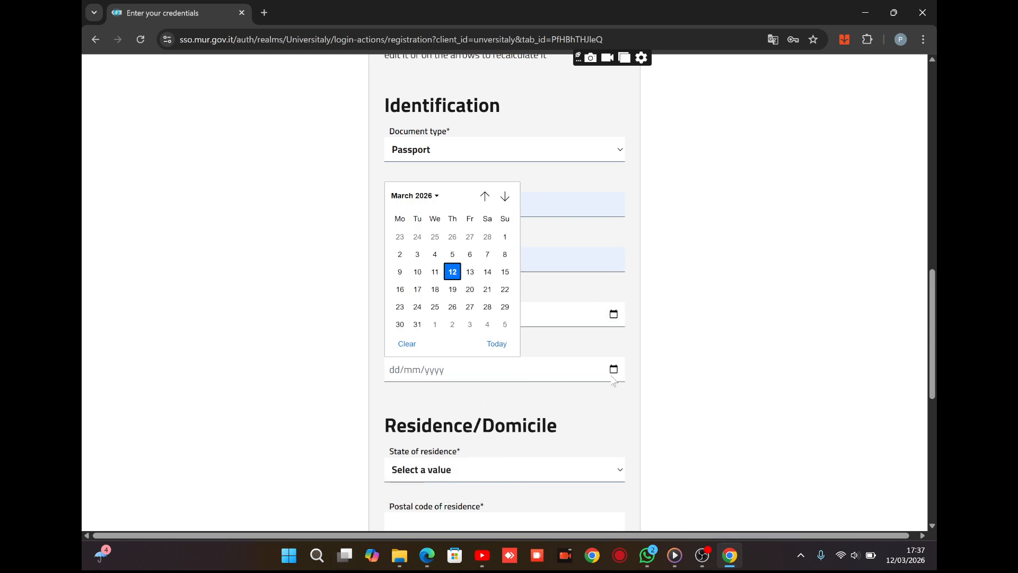
click(470, 307)
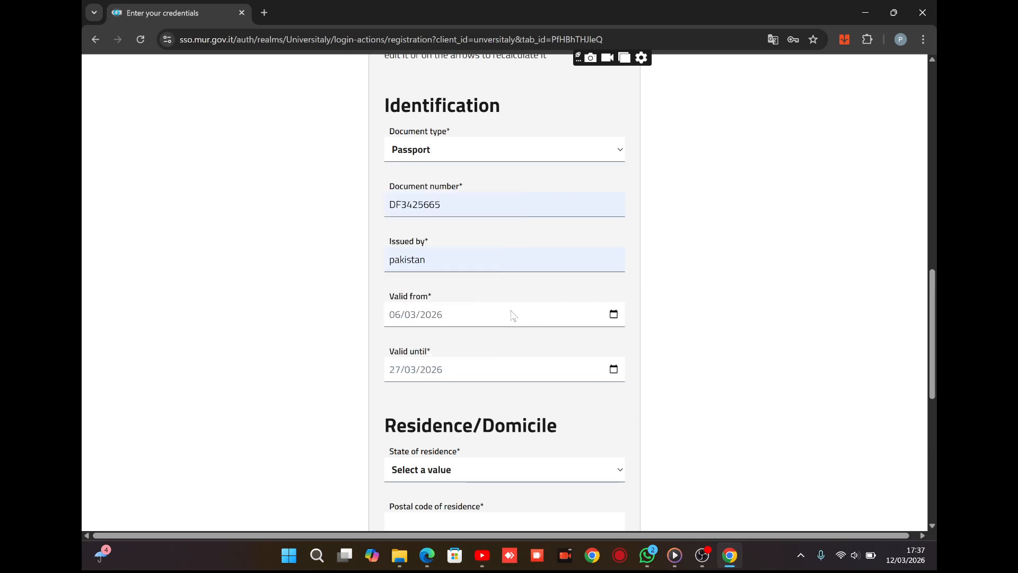
Set the State of residence to PAKISTAN in the Residence/Domicile section
scroll(505, 415, down, 3)
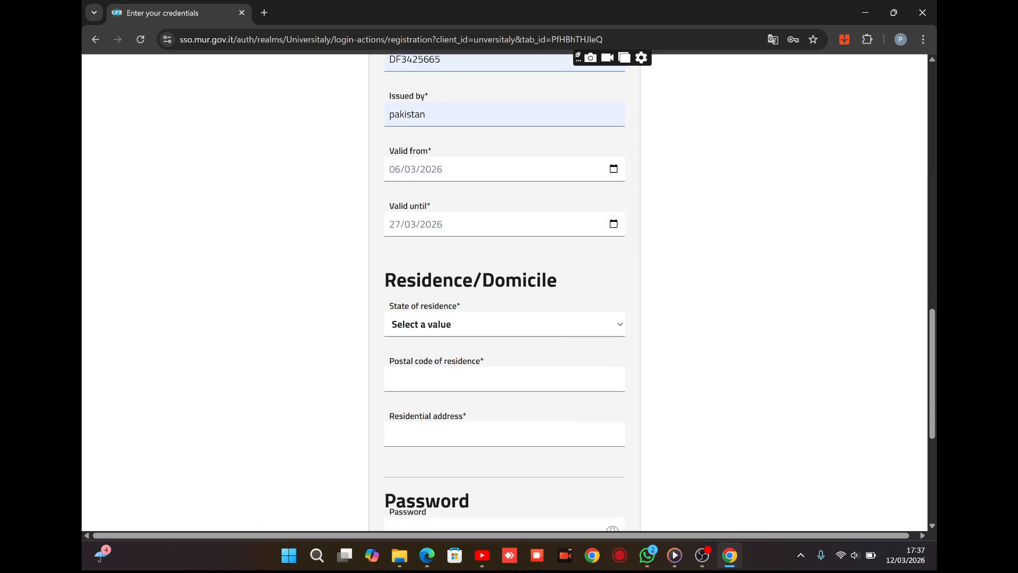
click(504, 324)
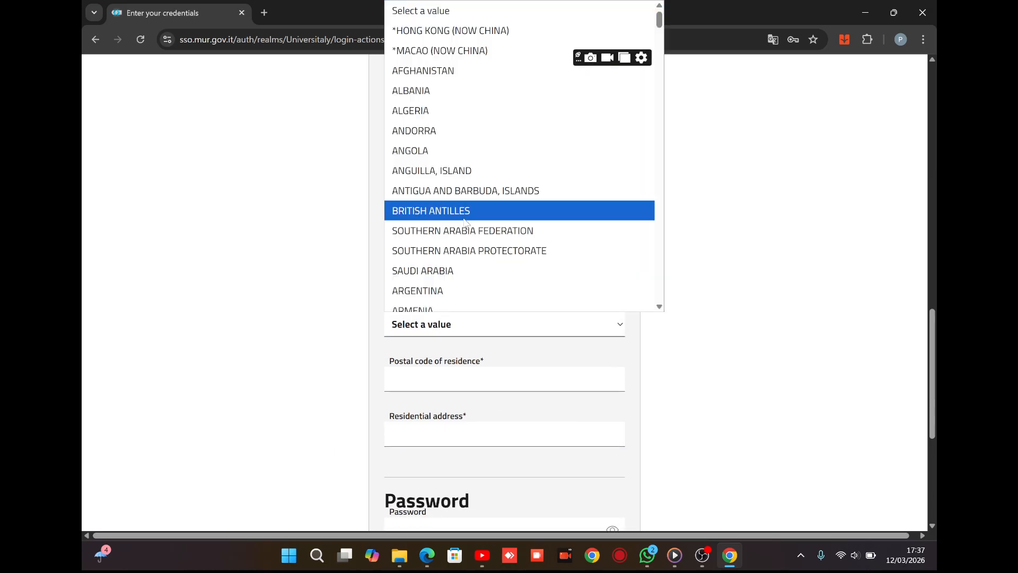
text(phil)
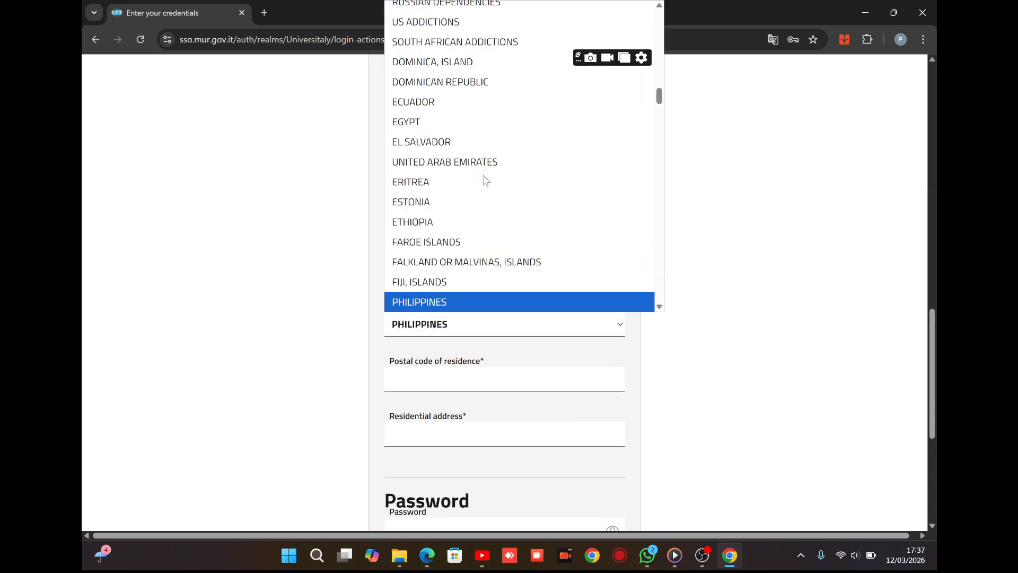
text(aki)
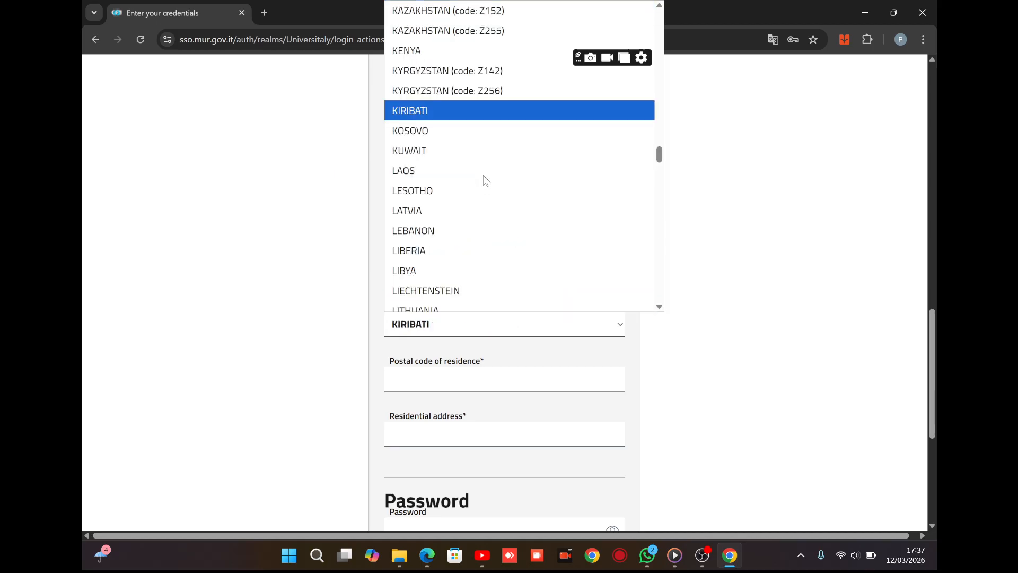
key(Down)
key(Down)
key(Down)
key(Down)
key(Down)
key(Down)
key(Down)
key(Down)
key(Down)
key(Down)
key(Down)
key(Down)
key(Down)
key(Down)
key(Down)
key(Down)
key(Down)
key(Down)
key(Down)
key(Down)
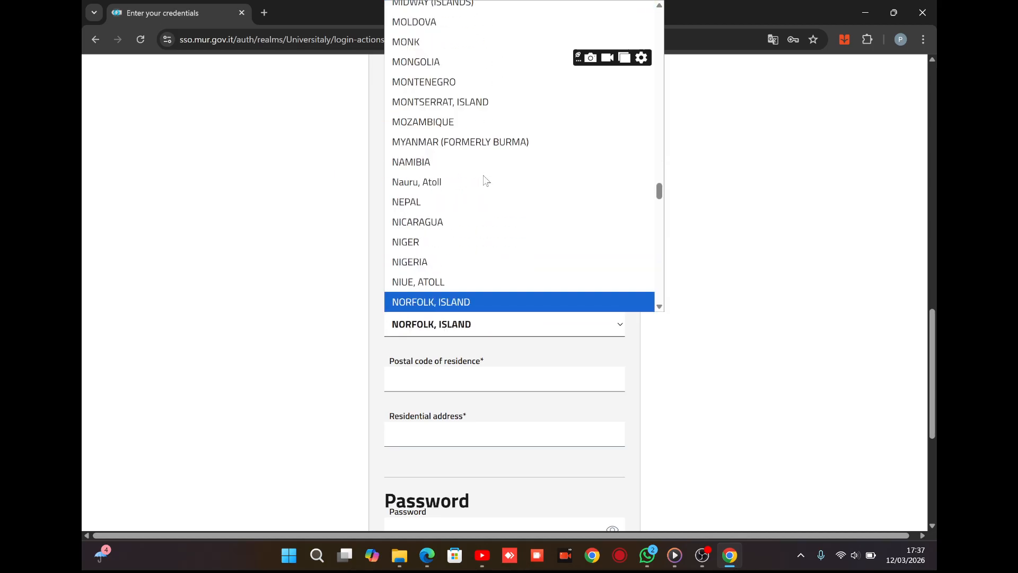
key(Down)
key(Down)
key(Down)
key(Down)
key(Down)
key(Down)
key(Down)
key(Down)
key(Down)
key(Down)
key(Down)
key(Down)
key(Down)
key(Down)
key(Down)
key(Down)
key(Down)
key(Down)
key(Down)
key(Down)
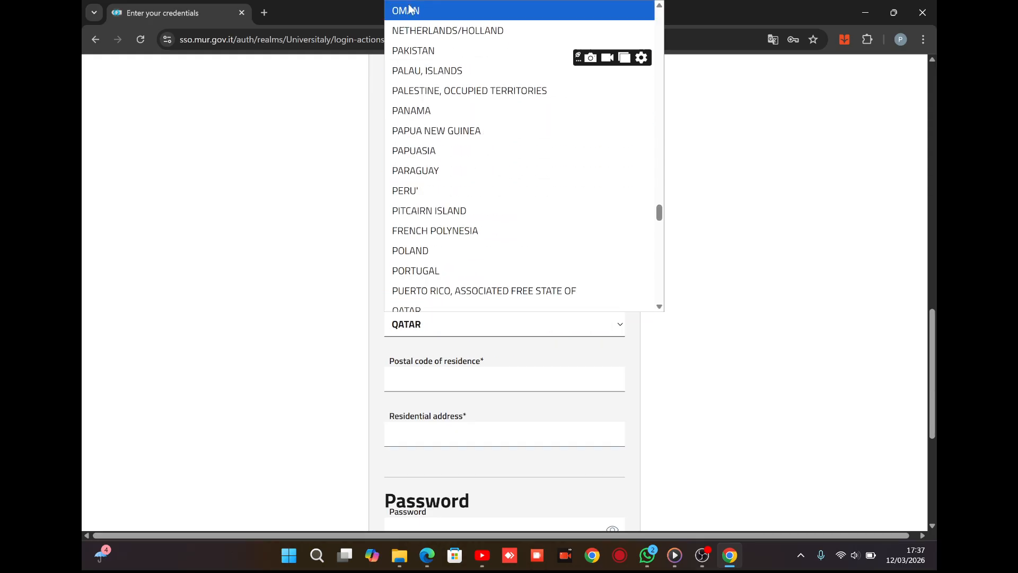
click(418, 50)
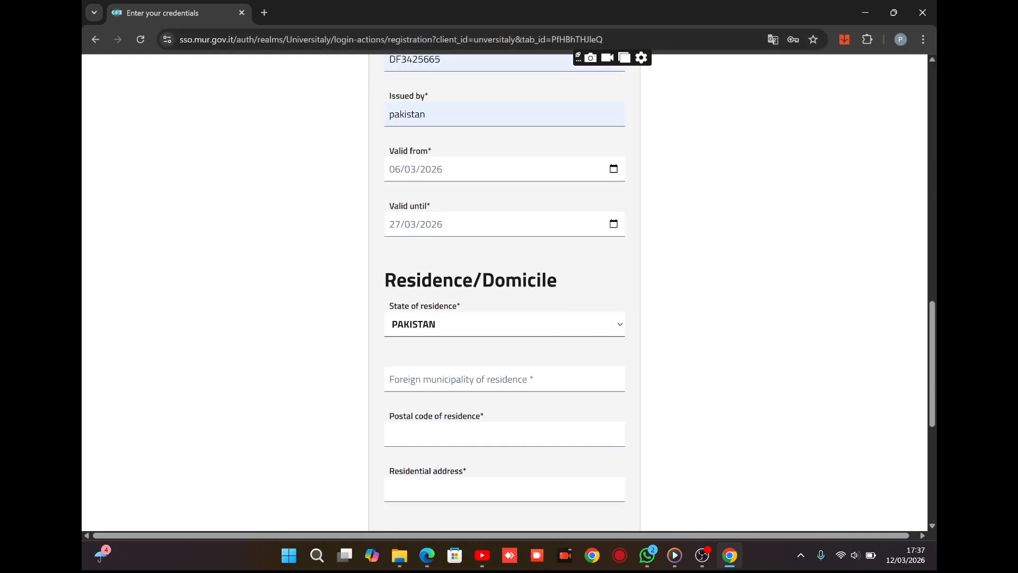
Enter lahore as the foreign municipality of residence and fill in the postal code and residential address from saved suggestions
click(460, 379)
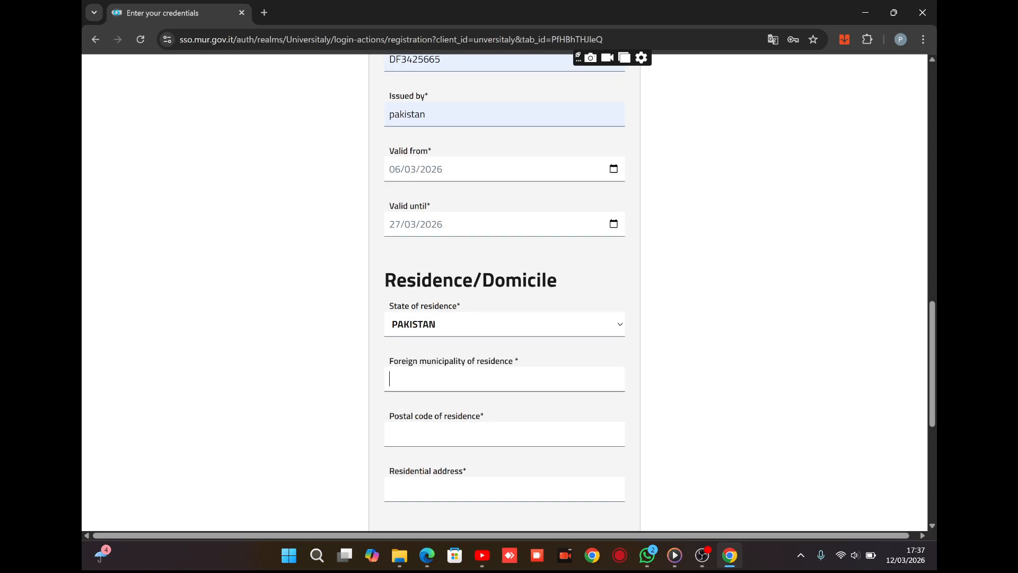
click(469, 407)
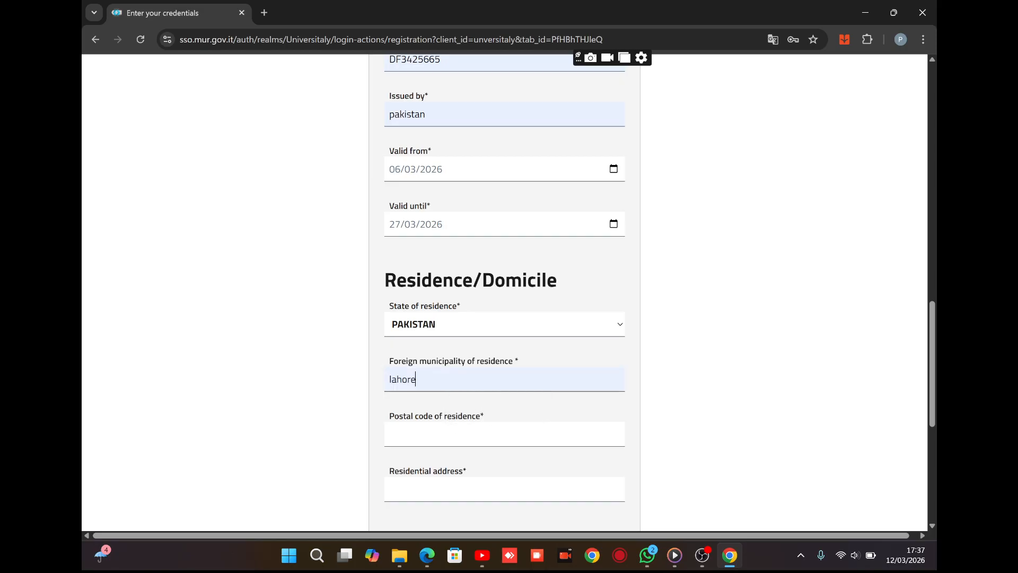
click(468, 434)
click(473, 469)
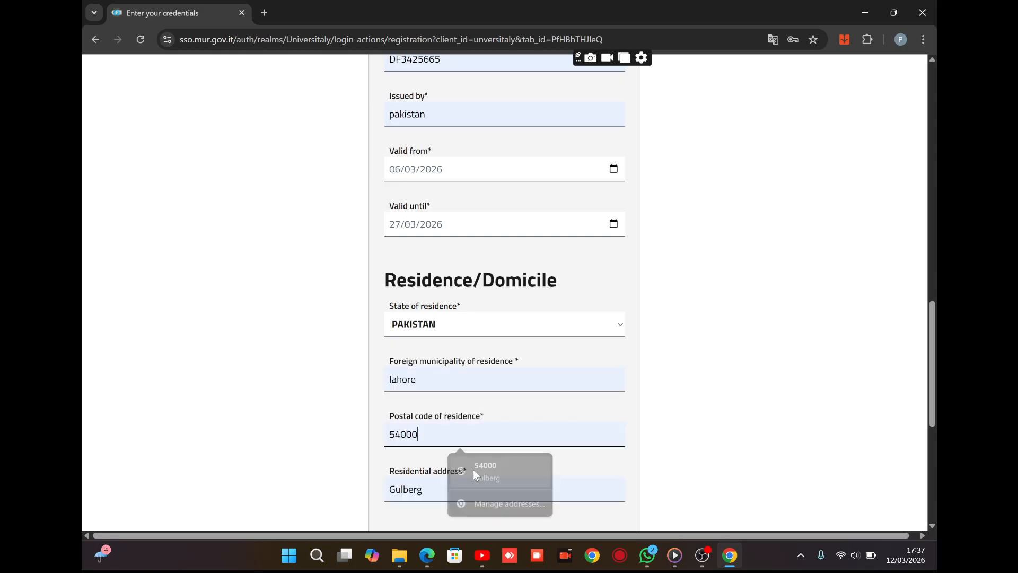
Return from the registration form to the login page and sign in with the saved personal Universitaly credentials
scroll(472, 469, down, 4)
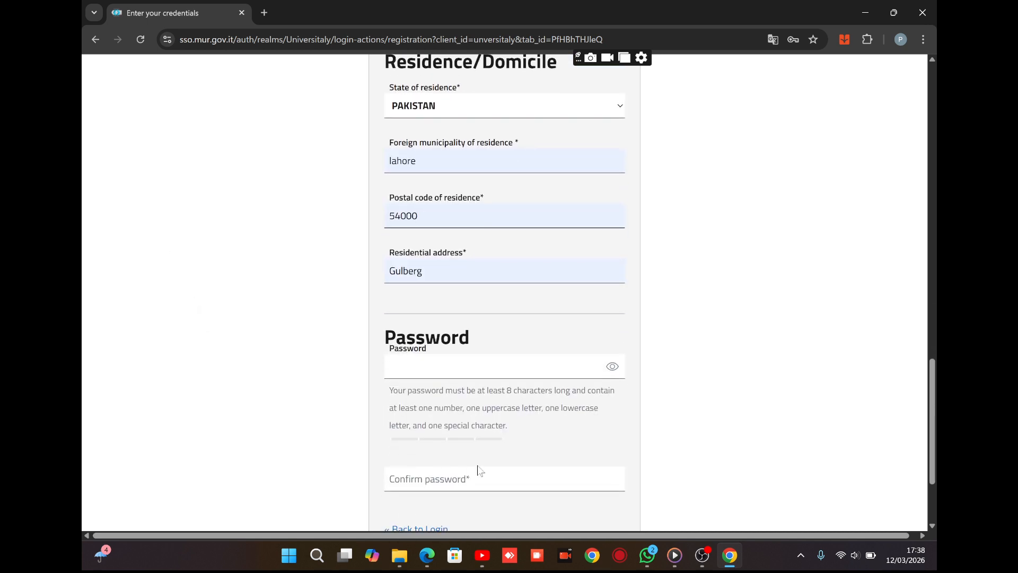
scroll(478, 470, down, 2)
click(443, 436)
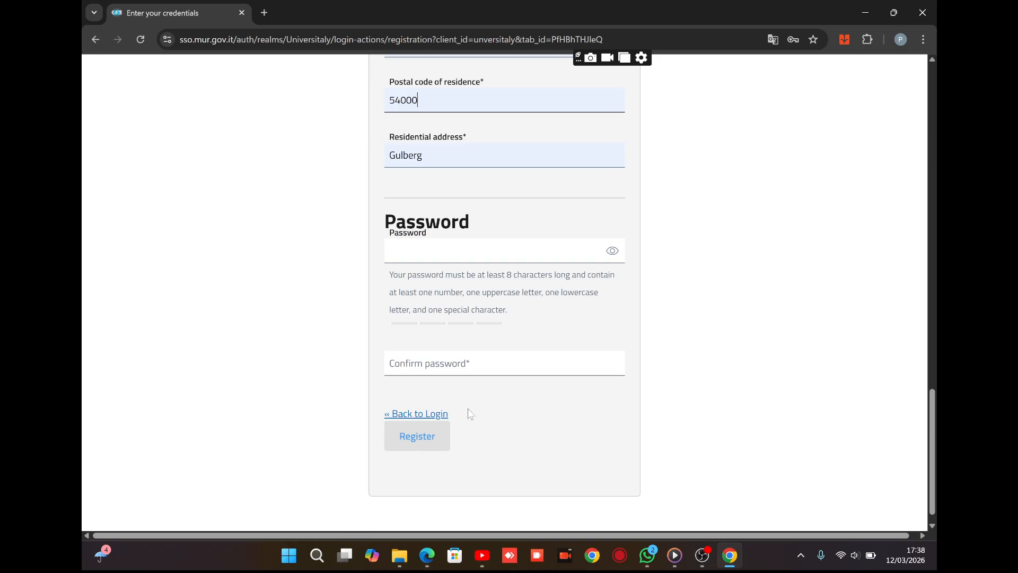
click(427, 413)
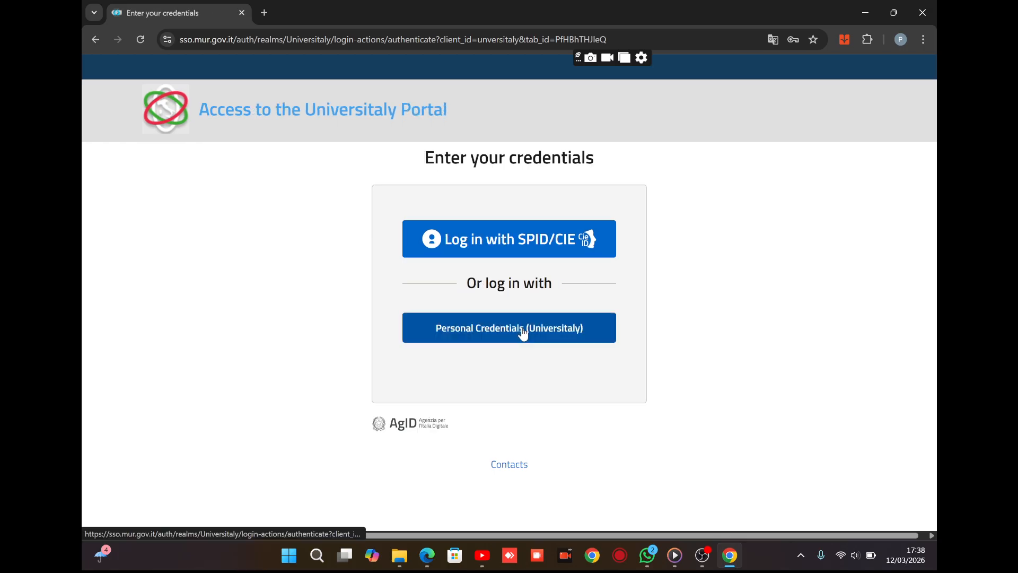
click(520, 332)
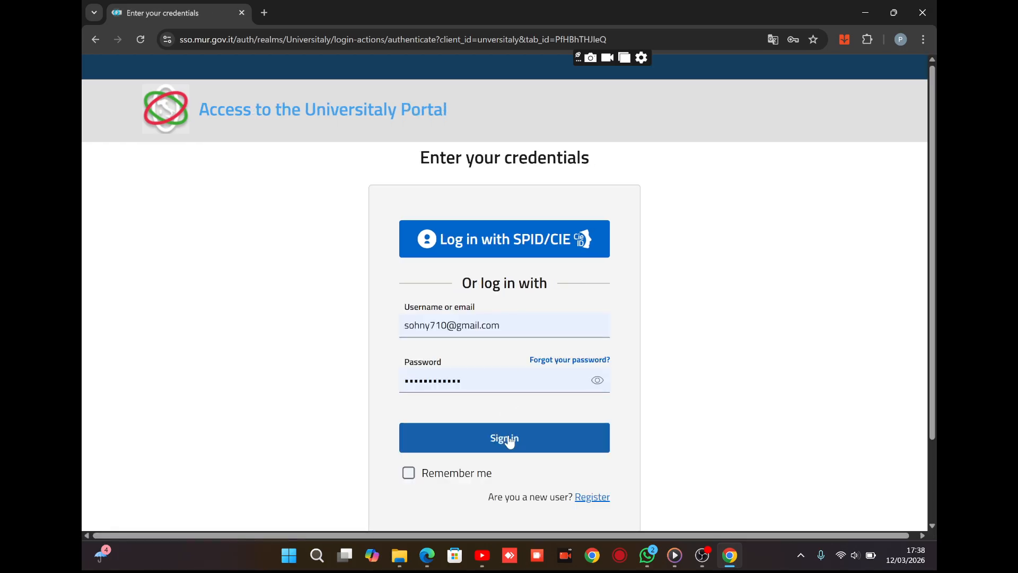
click(508, 440)
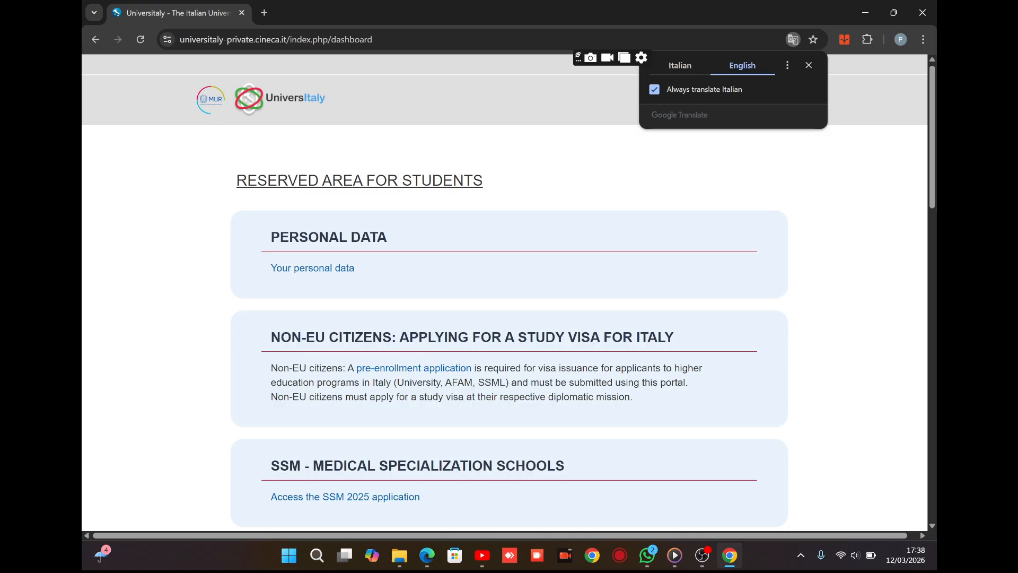
Open the pre-enrollment application area for non-EU citizens and go to the existing 2025/2026 application
scroll(504, 291, down, 1)
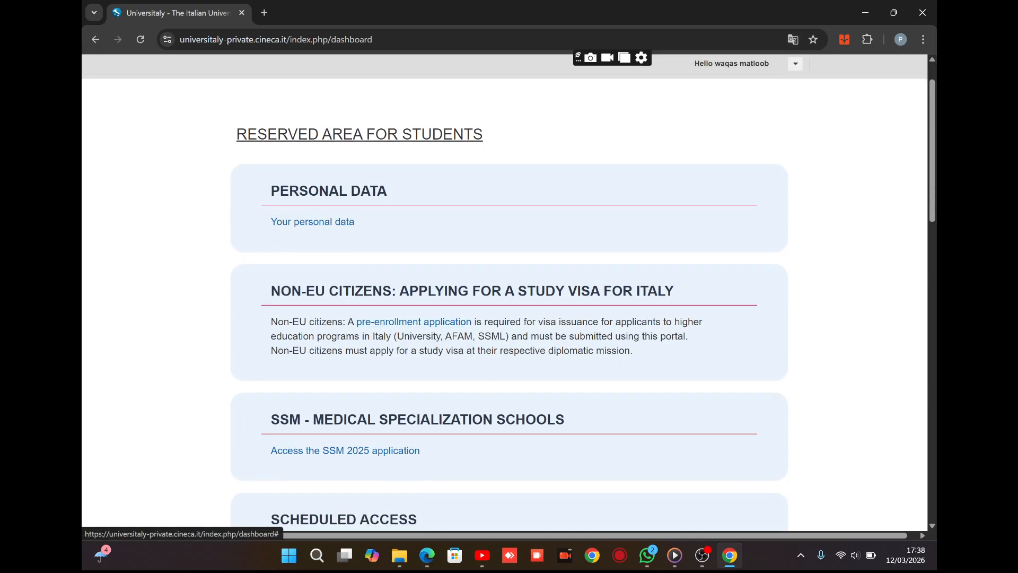
click(418, 322)
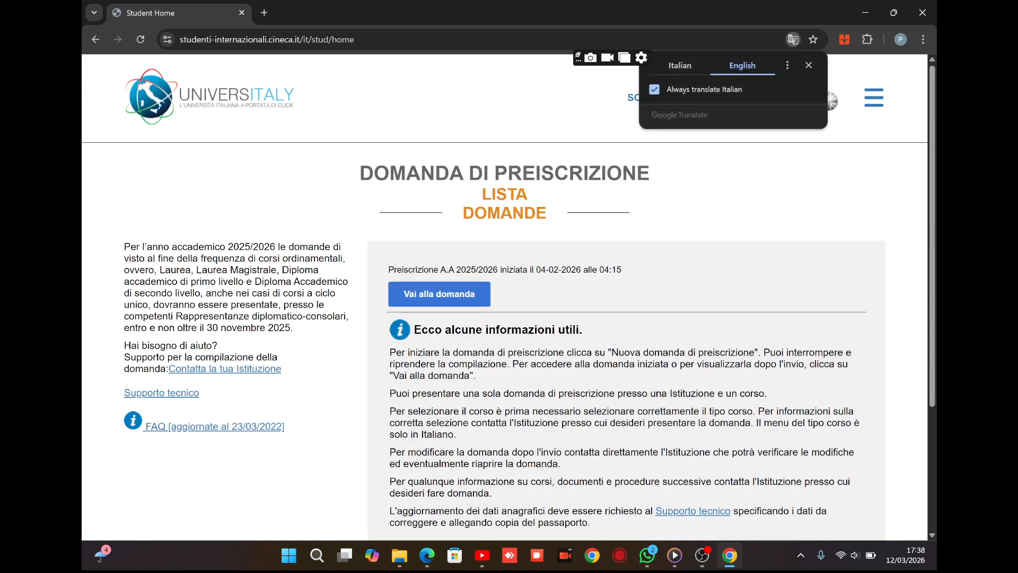
scroll(560, 275, down, 1)
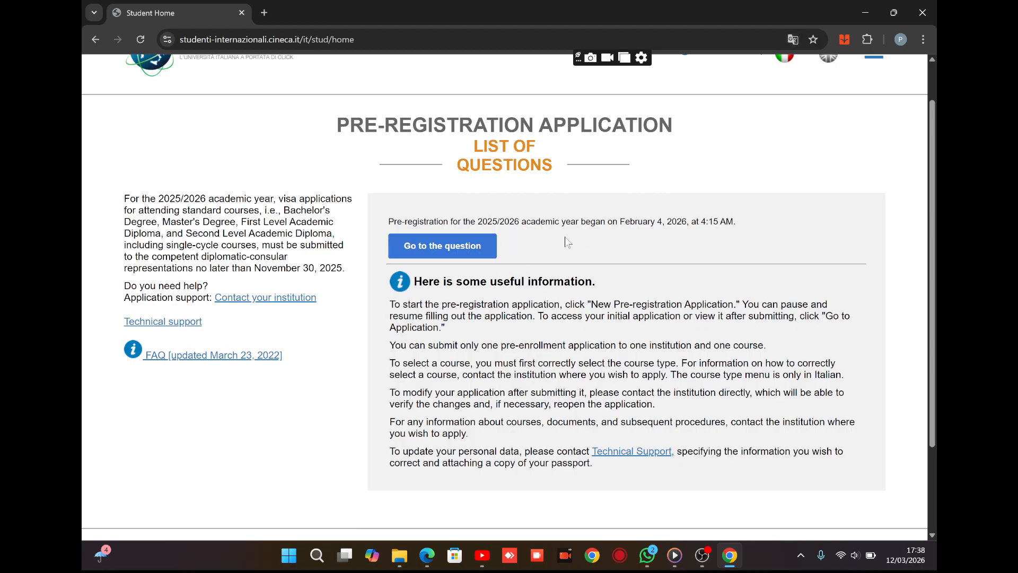
click(455, 255)
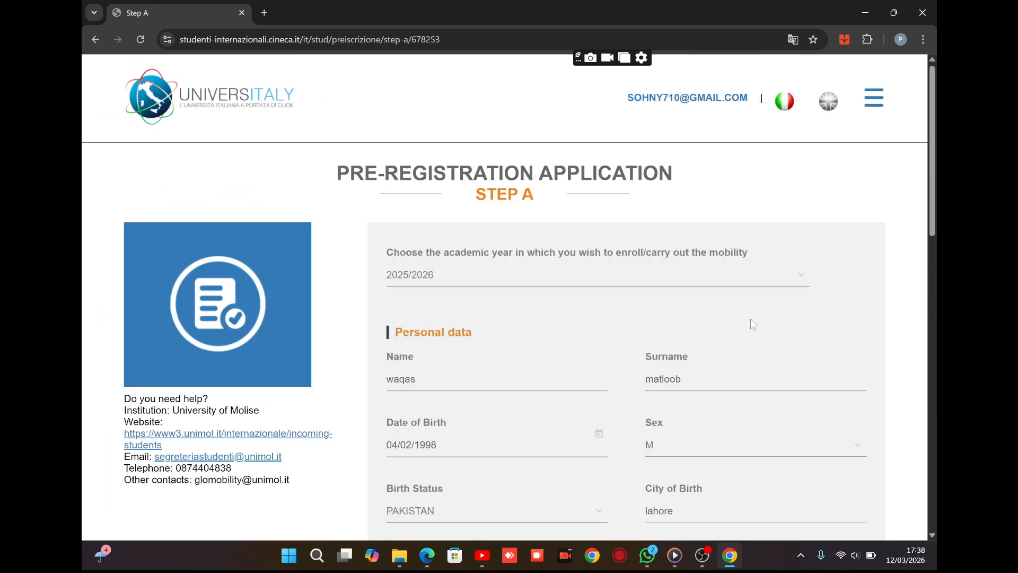
Choose 2025/2026 as the academic year of enrollment in Step A
click(802, 278)
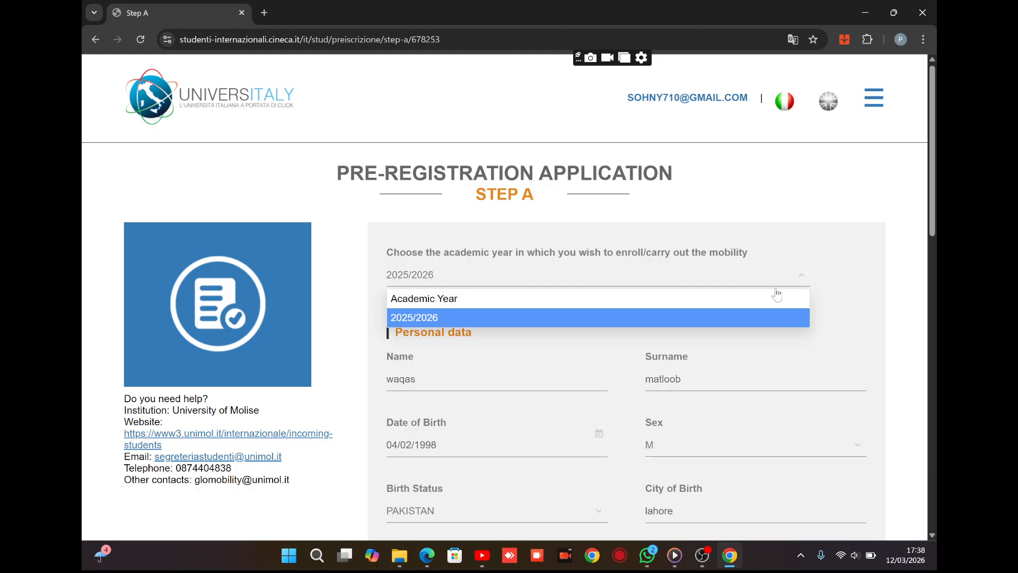
click(748, 318)
Select PAKISTAN for both Birth Status and Citizenship 1 in the personal data
scroll(747, 326, down, 2)
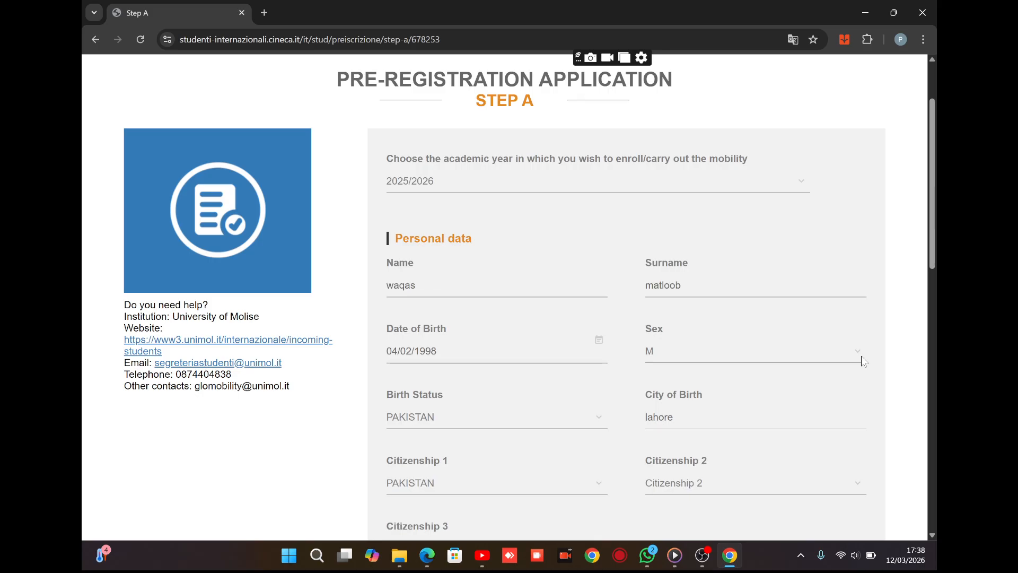
scroll(854, 350, down, 1)
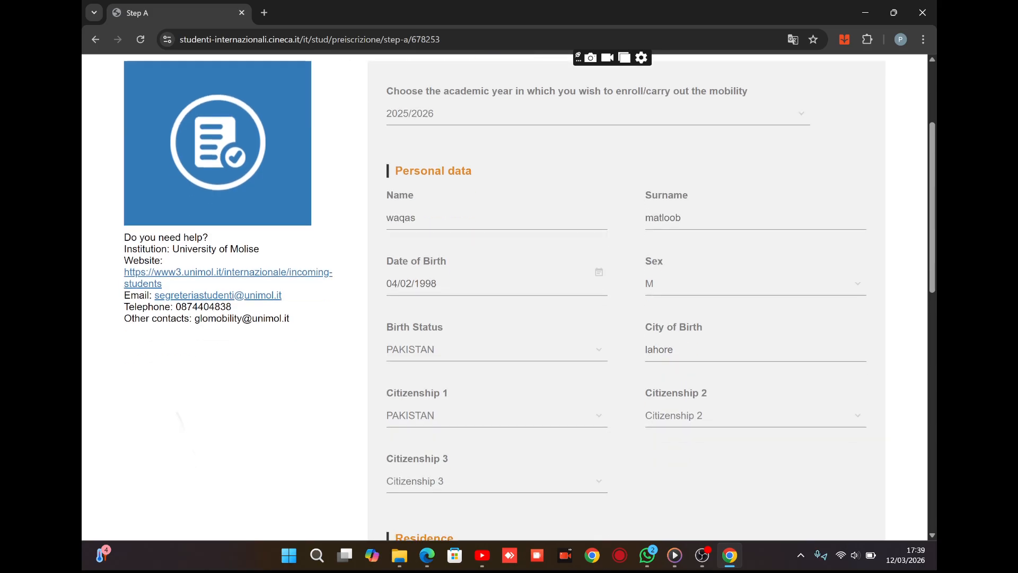
click(601, 353)
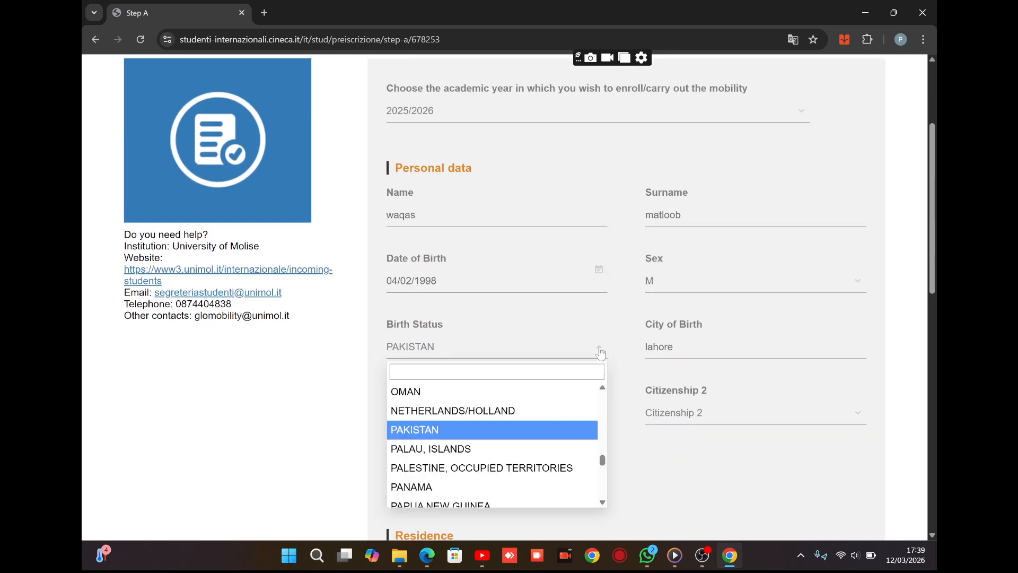
click(548, 434)
click(598, 423)
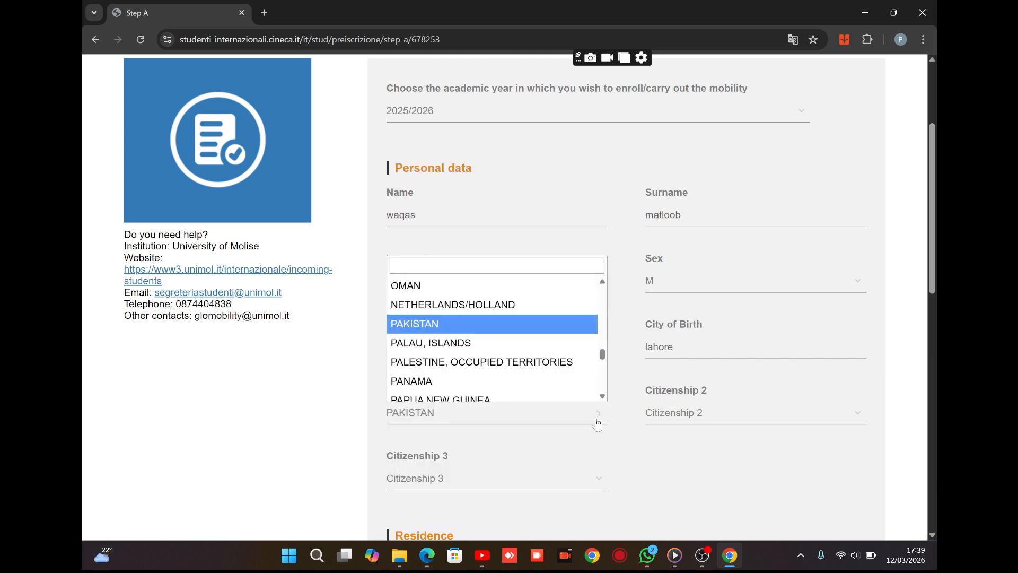
click(583, 324)
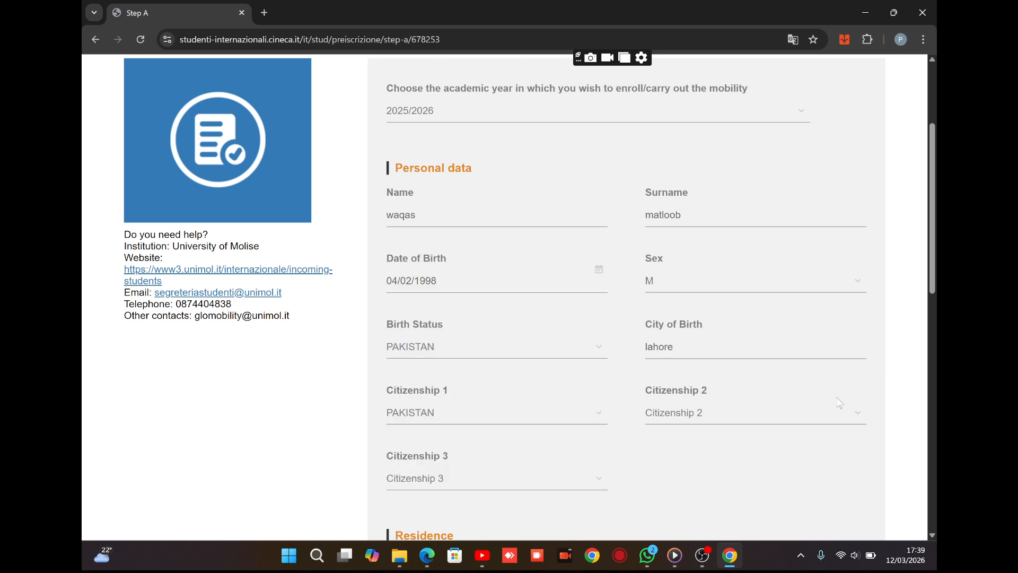
Check the Citizenship 2 and Citizenship 3 fields, leaving both unselected, and continue to Step B of the application
click(833, 424)
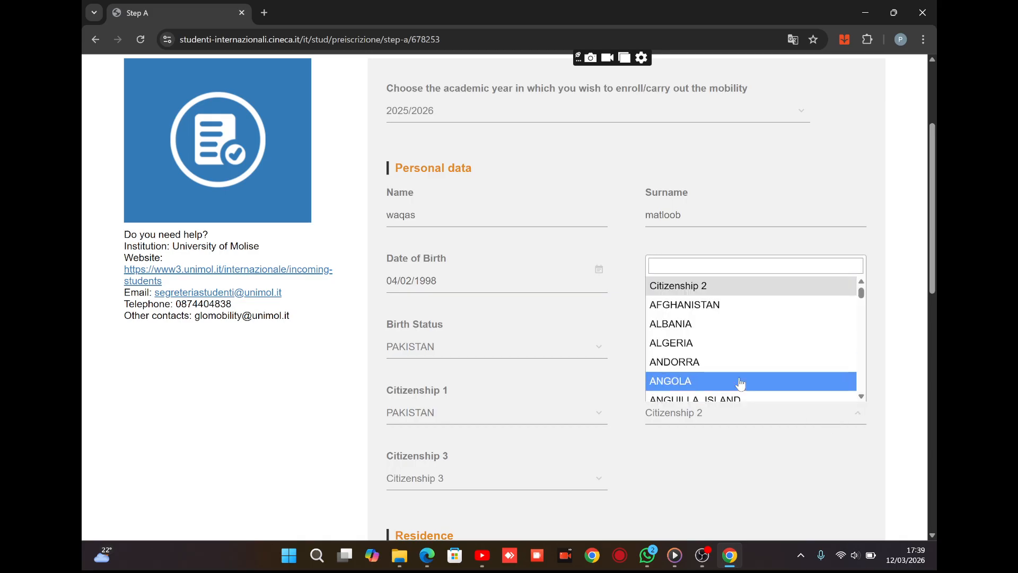
scroll(738, 387, down, 1)
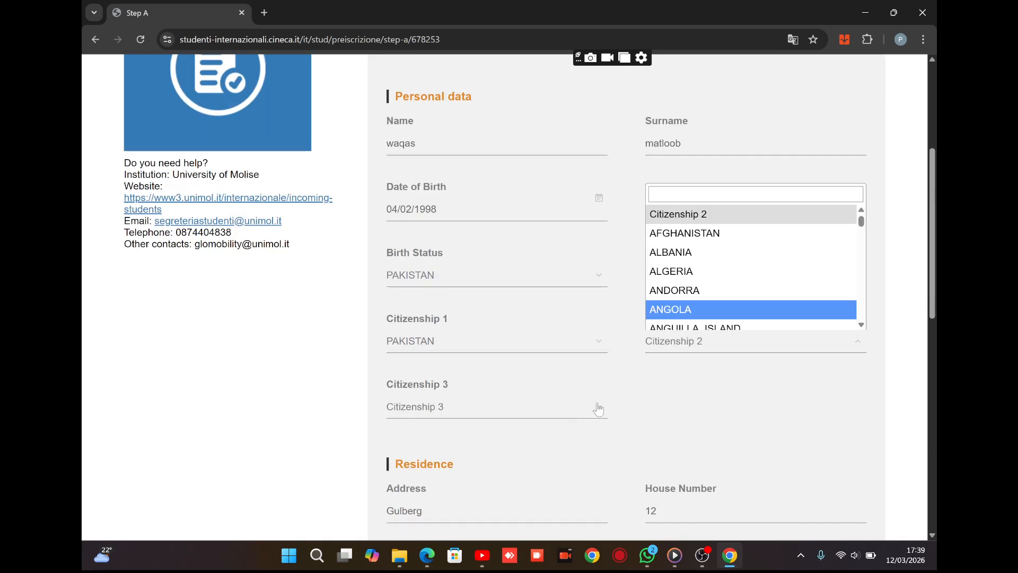
click(594, 408)
scroll(683, 400, down, 4)
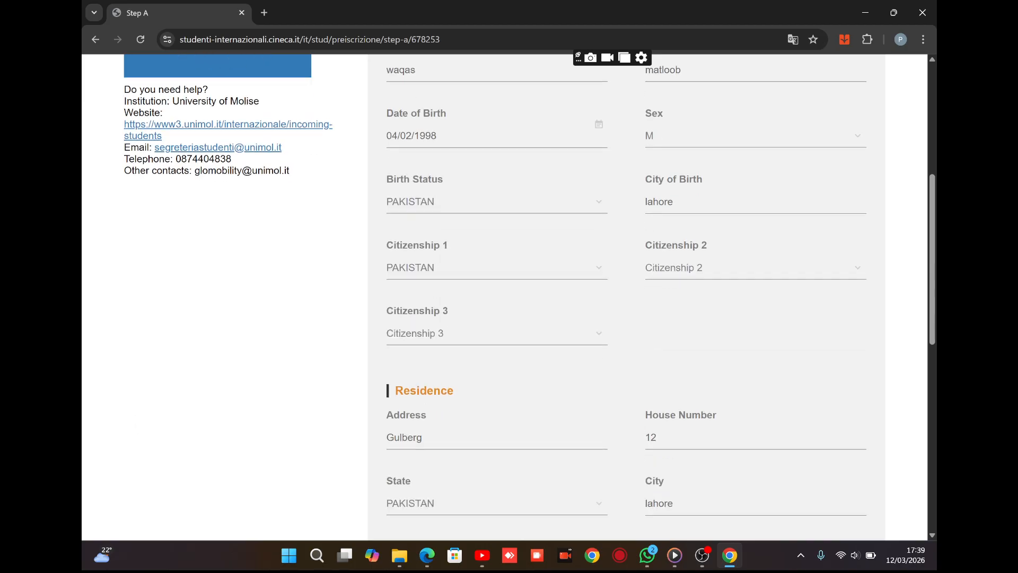
scroll(704, 395, down, 5)
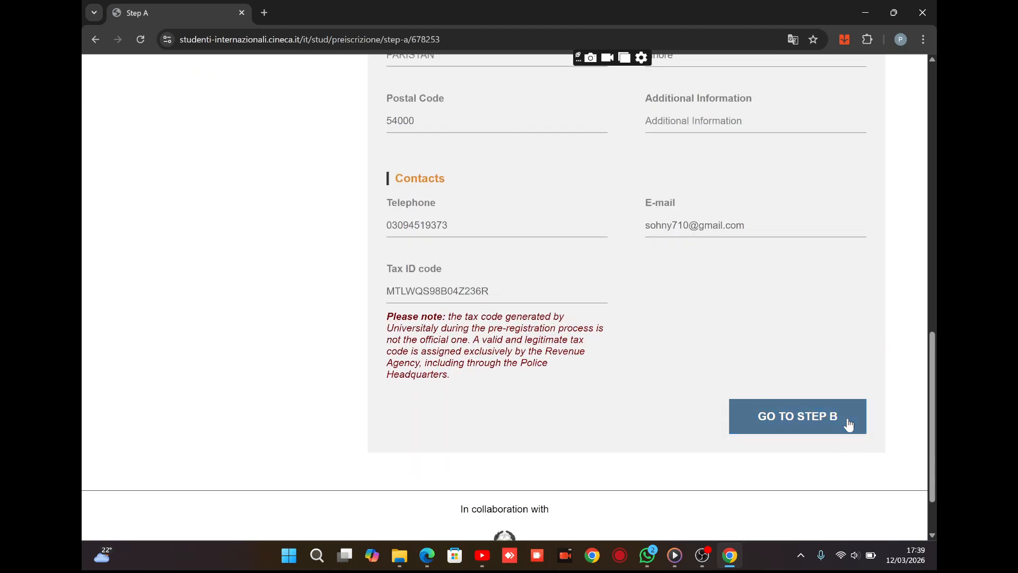
click(796, 427)
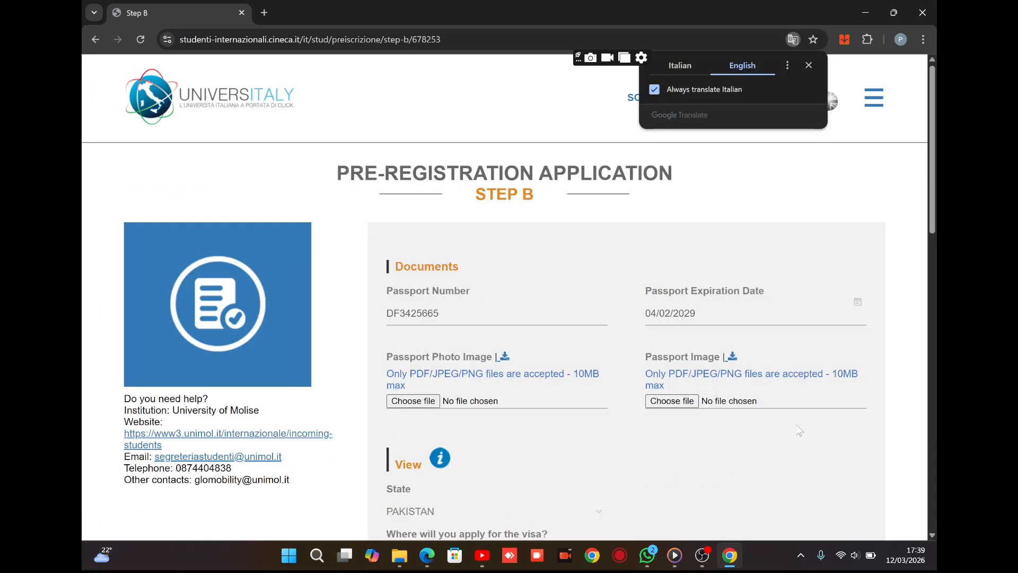
View the Passport Expiration Date calendar in the Documents section and close it without picking a date
scroll(635, 366, down, 2)
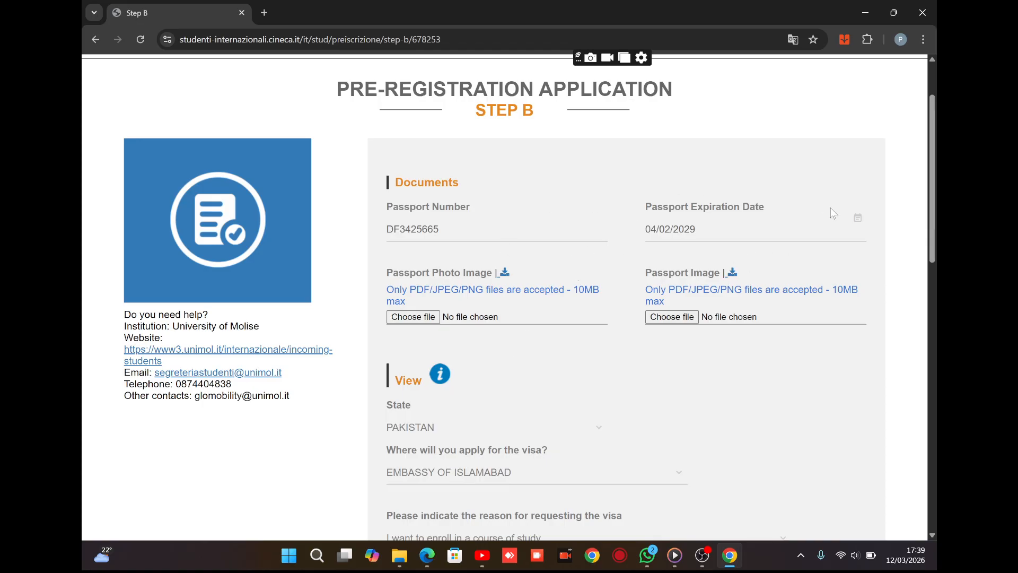
click(857, 218)
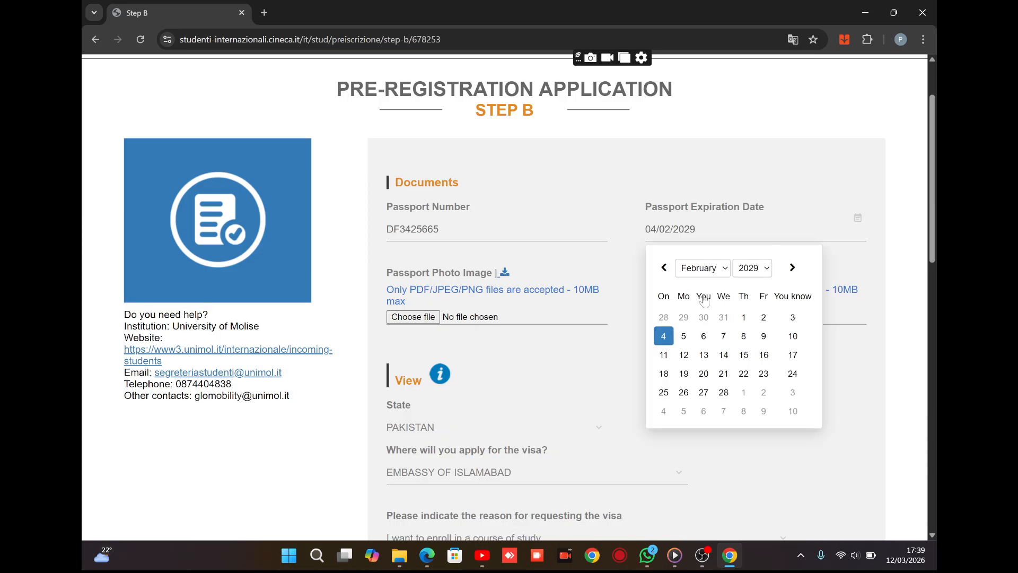
click(543, 343)
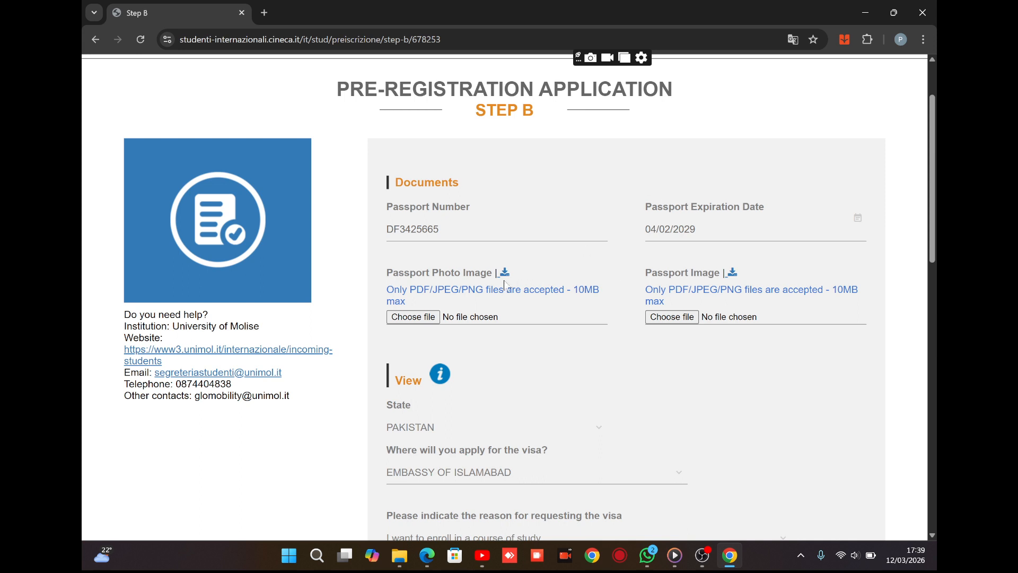
Attach Renew Registration.PDF as the Passport Photo Image and the experience details PDF as the Passport Image
click(422, 316)
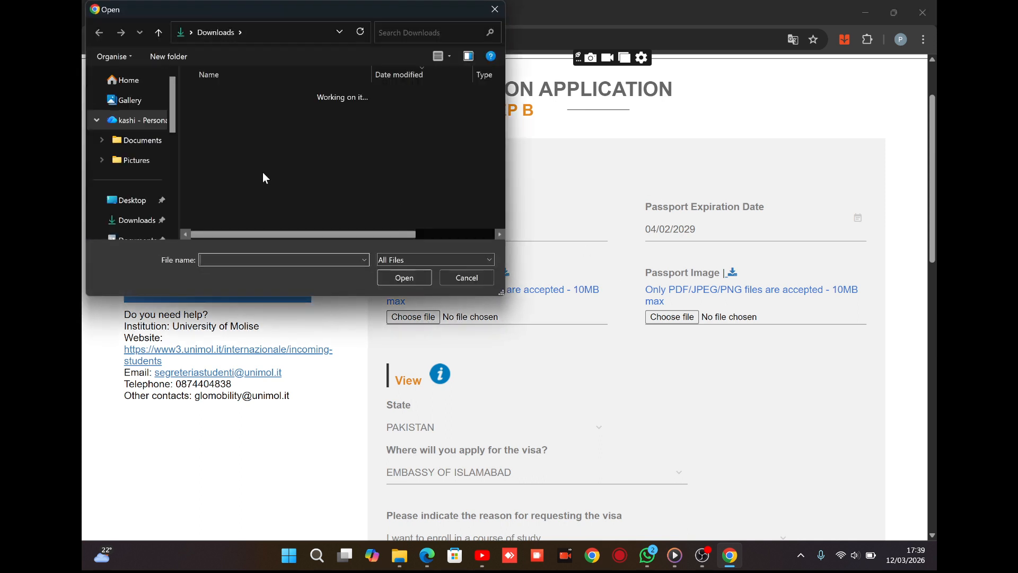
click(293, 157)
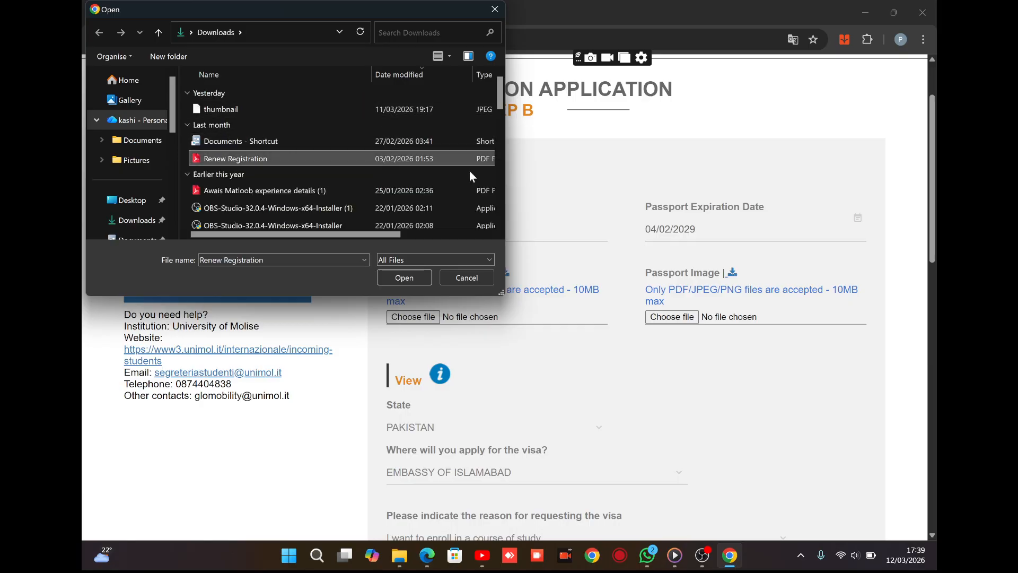
click(408, 274)
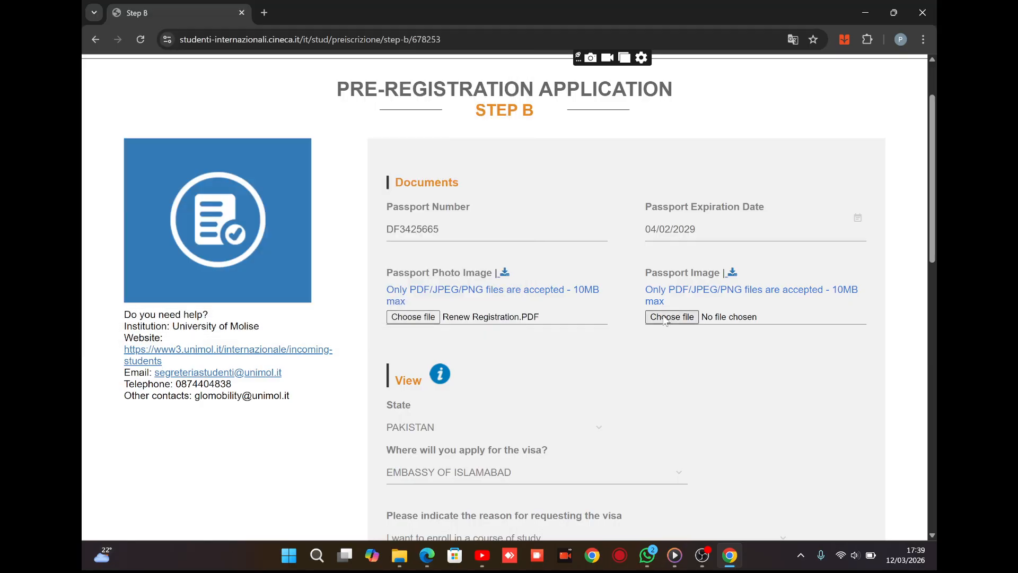
click(663, 320)
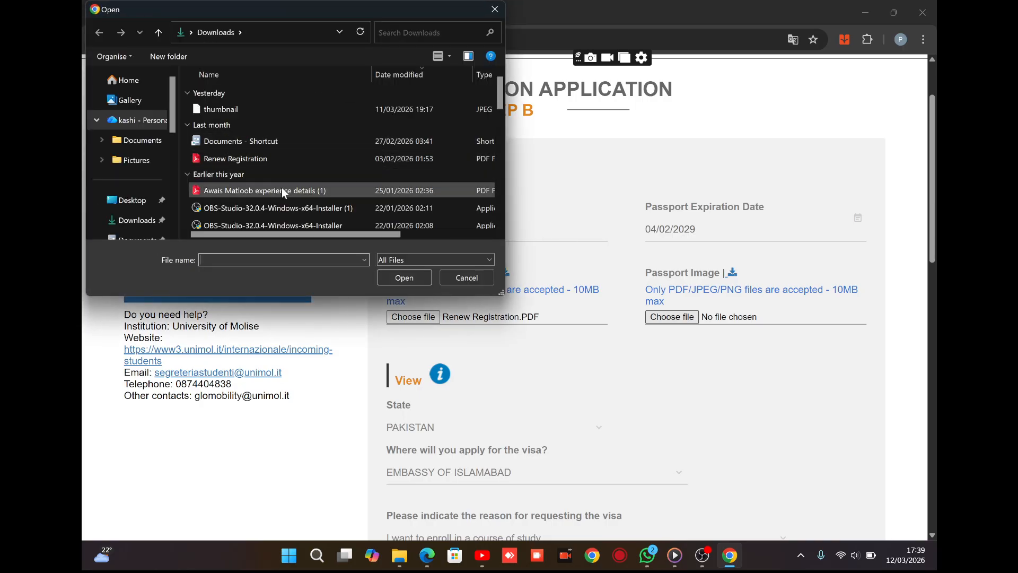
click(290, 192)
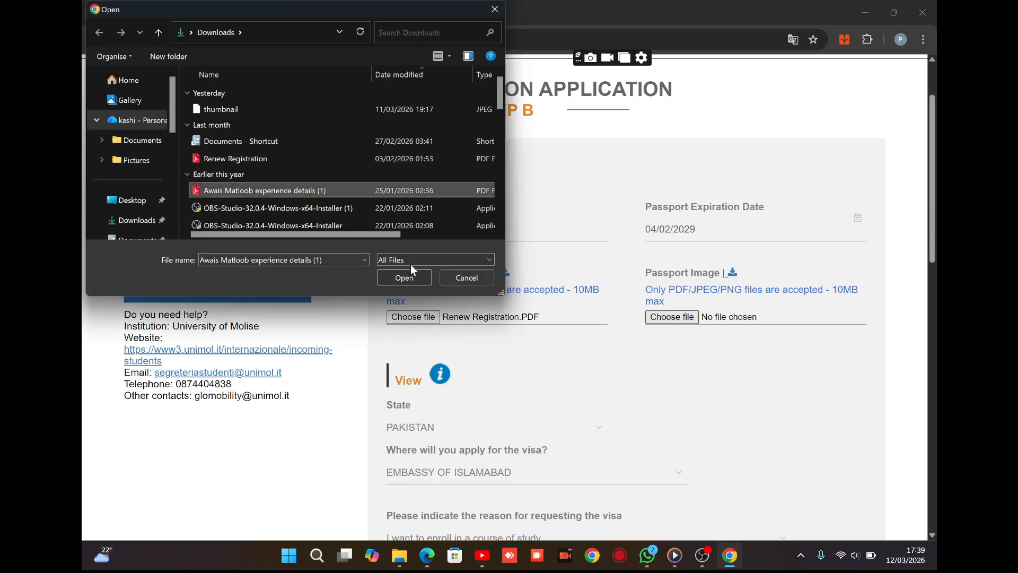
click(416, 278)
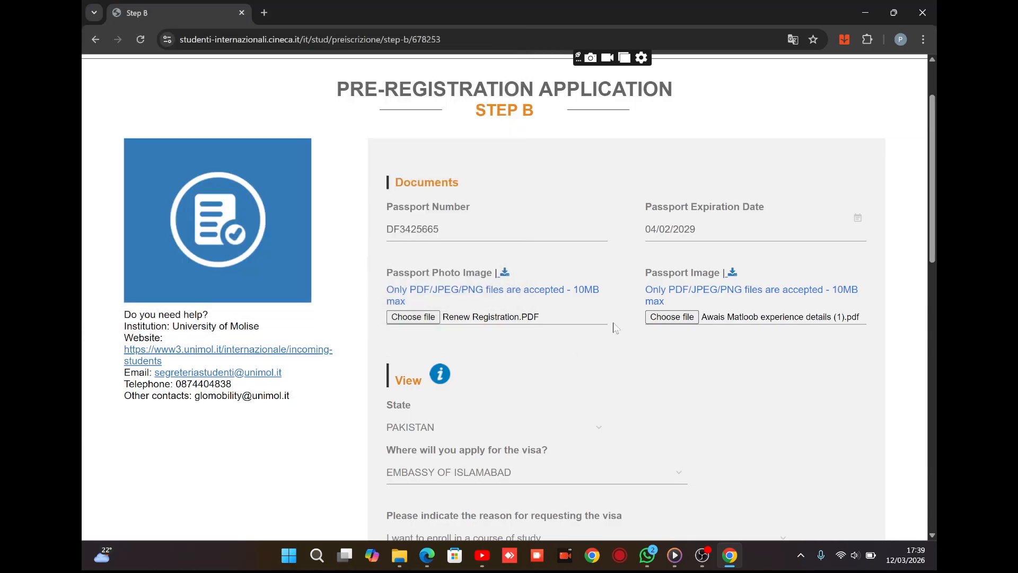
Choose CONSULATE KARACHI as the visa application place and "I want to enroll in a course of study" as the visa reason
scroll(191, 438, down, 2)
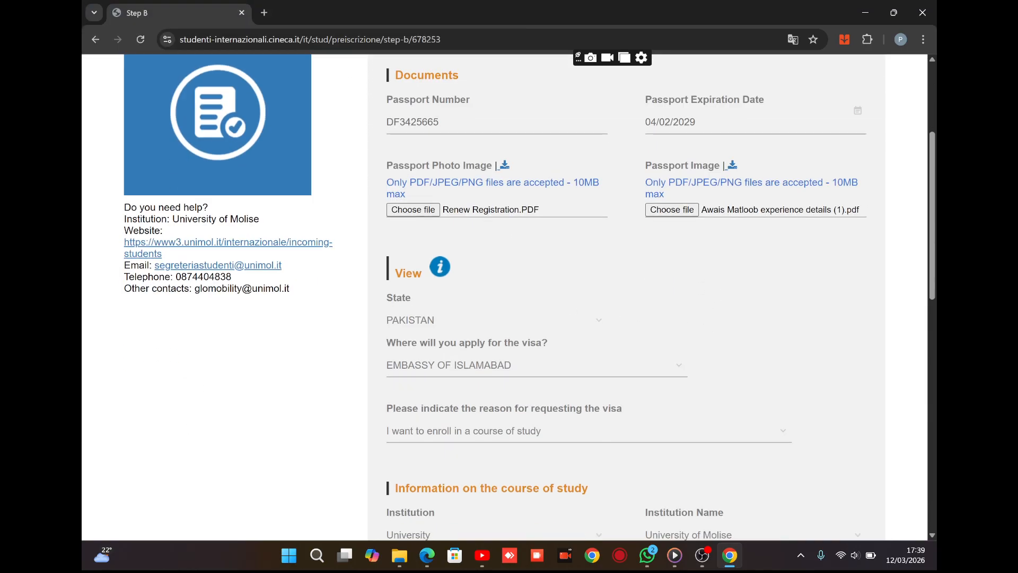
scroll(565, 310, down, 1)
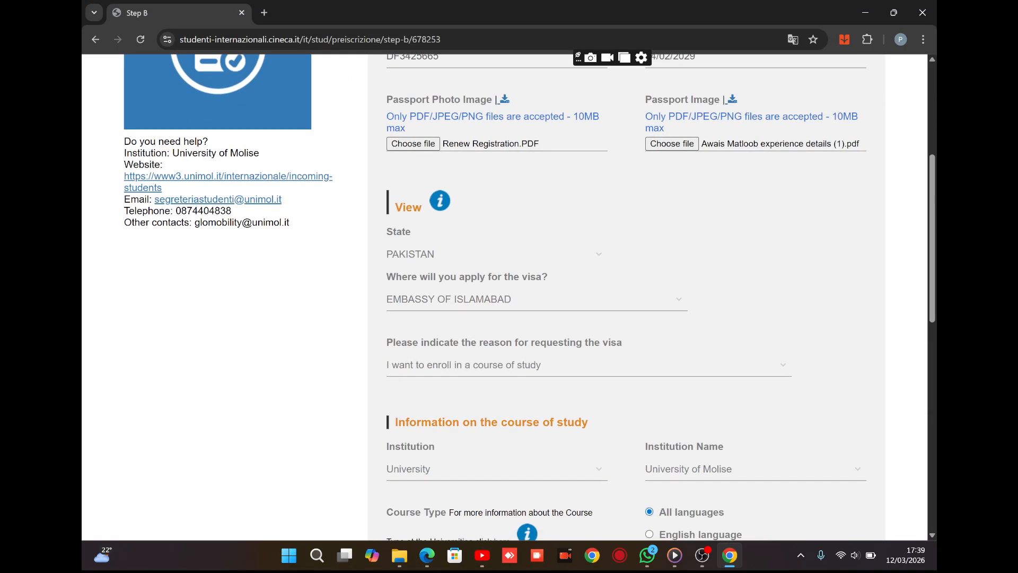
click(682, 302)
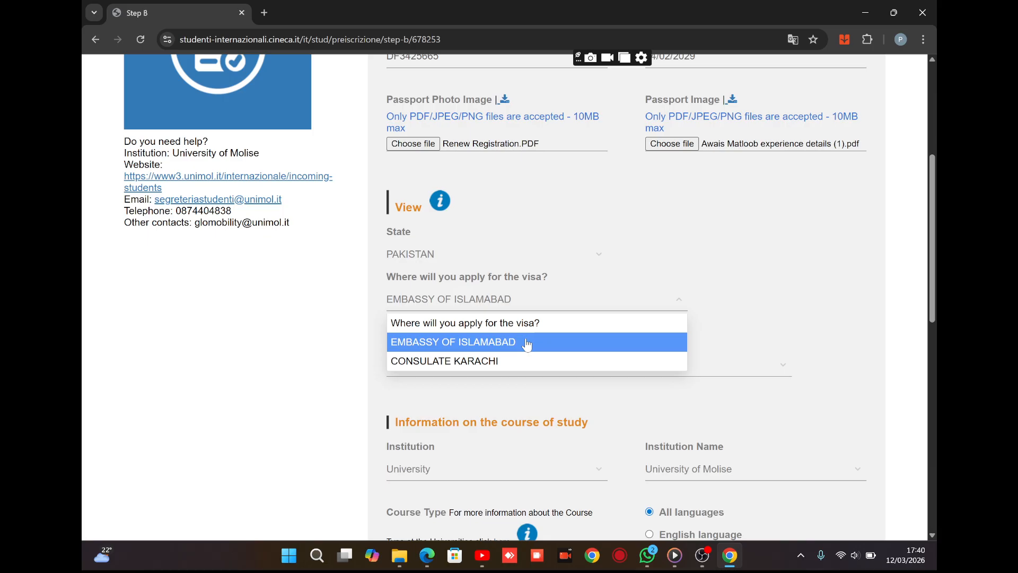
scroll(527, 345, down, 1)
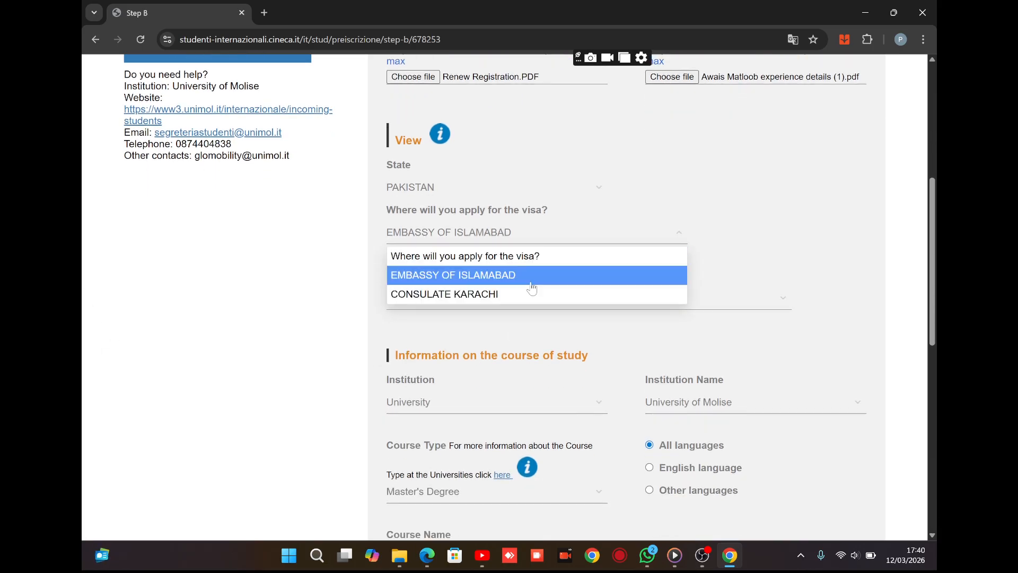
click(483, 291)
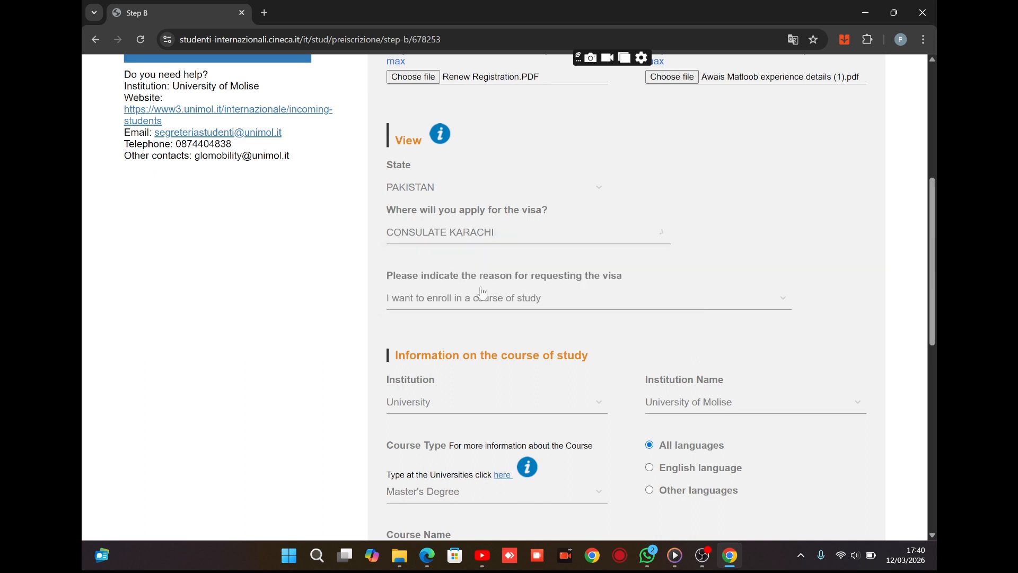
click(565, 301)
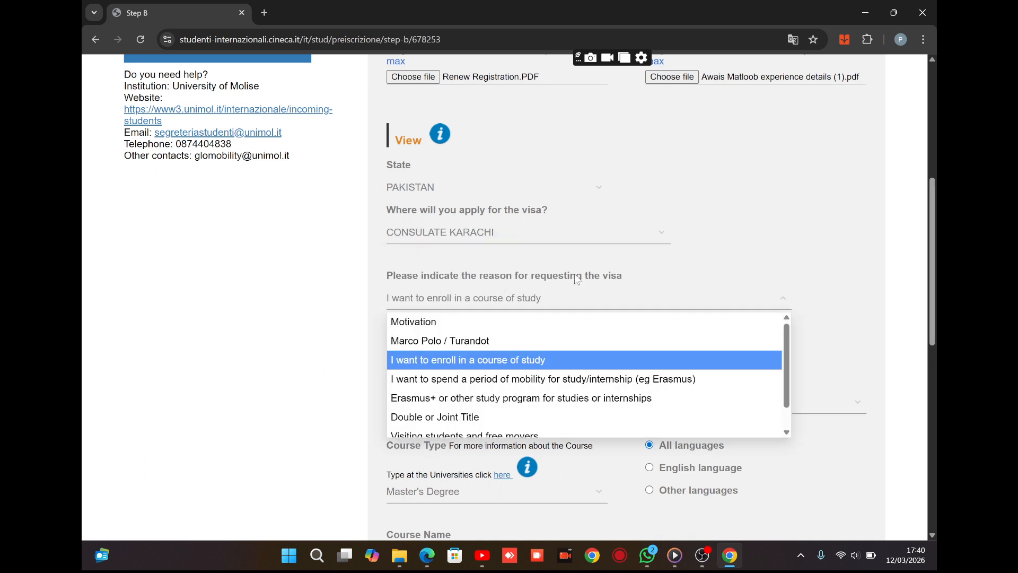
click(510, 364)
Set the institution to University, choose Suor Orsola Benincasa University - Naples, and select English language for the courses
scroll(582, 325, down, 2)
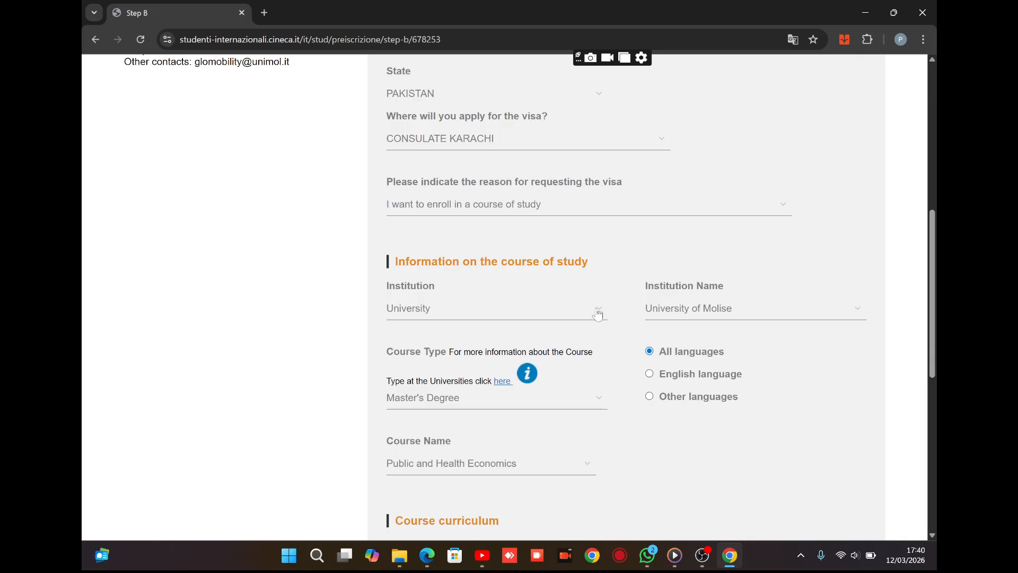
click(598, 314)
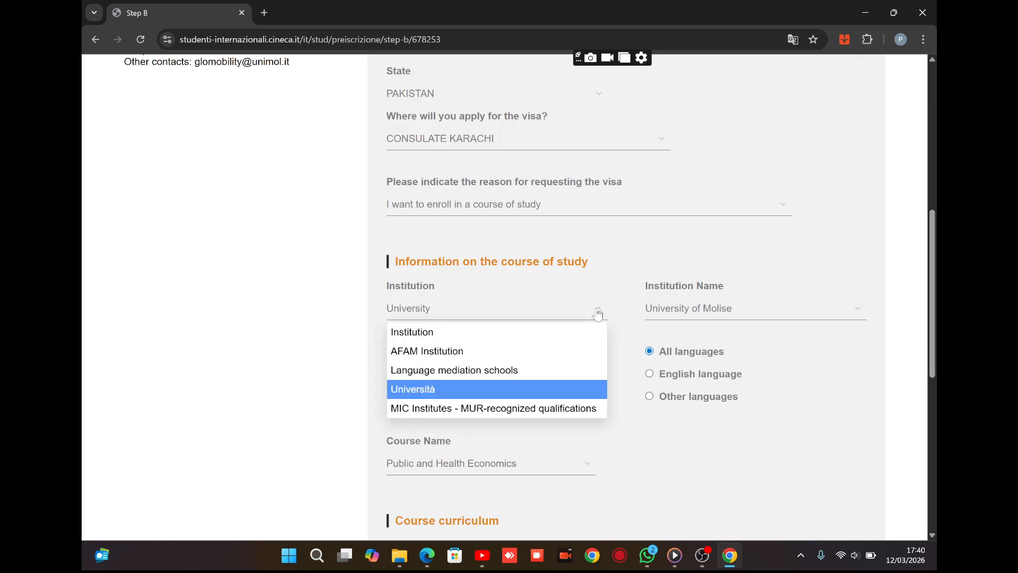
click(499, 394)
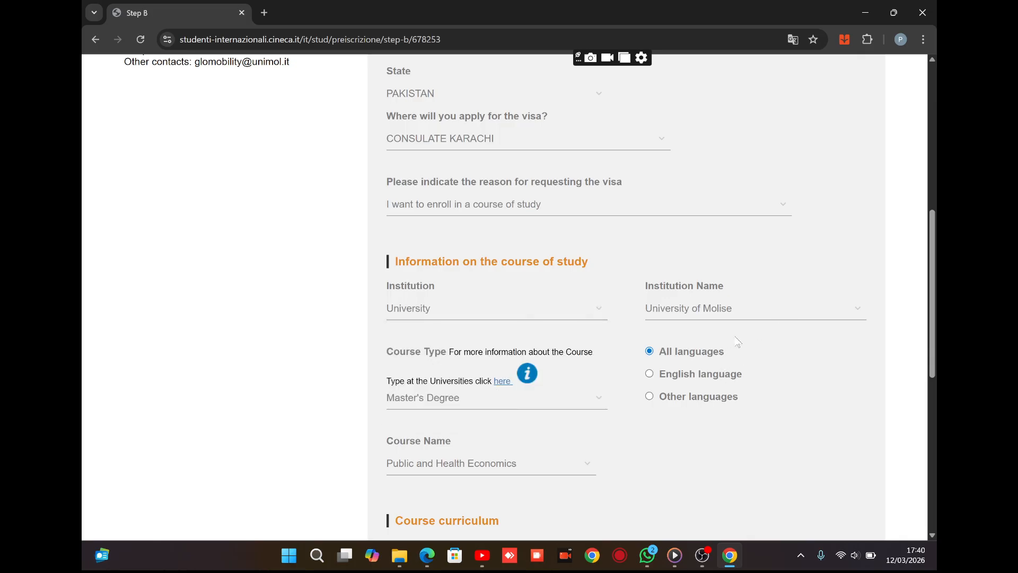
click(772, 314)
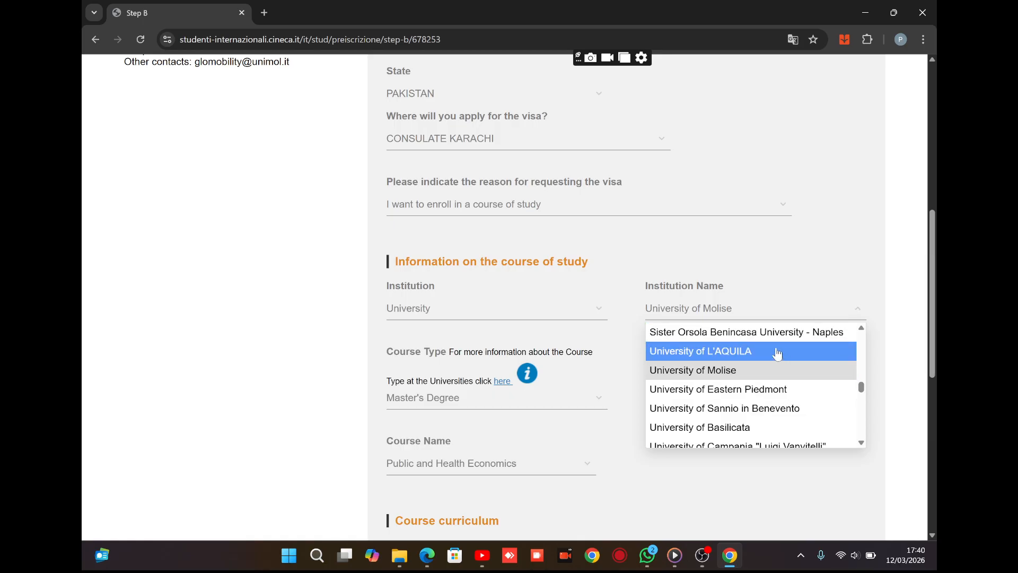
click(746, 339)
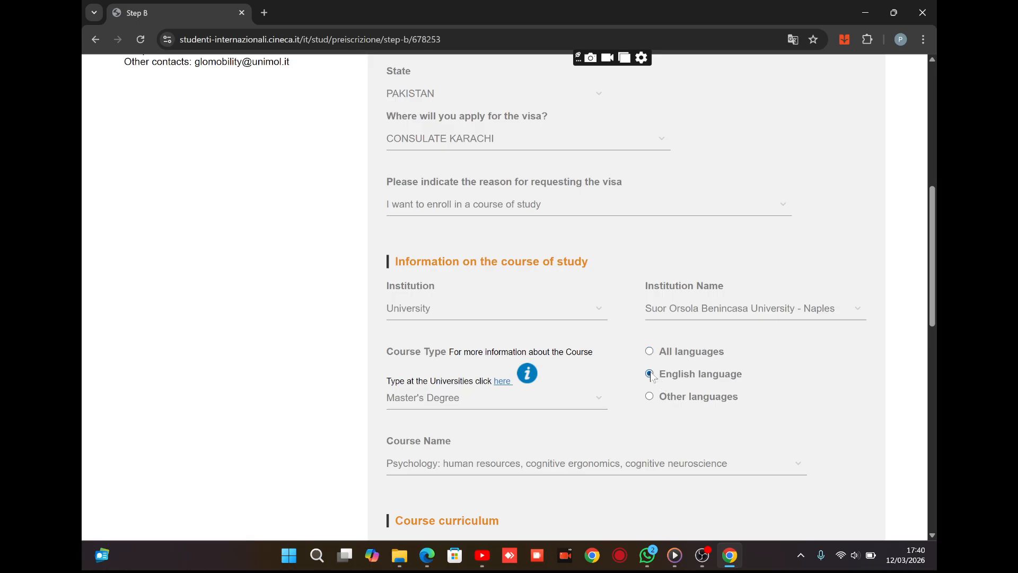
Try the Degree, Specialization Diploma and PhD course types with the English language filter
scroll(653, 378, down, 3)
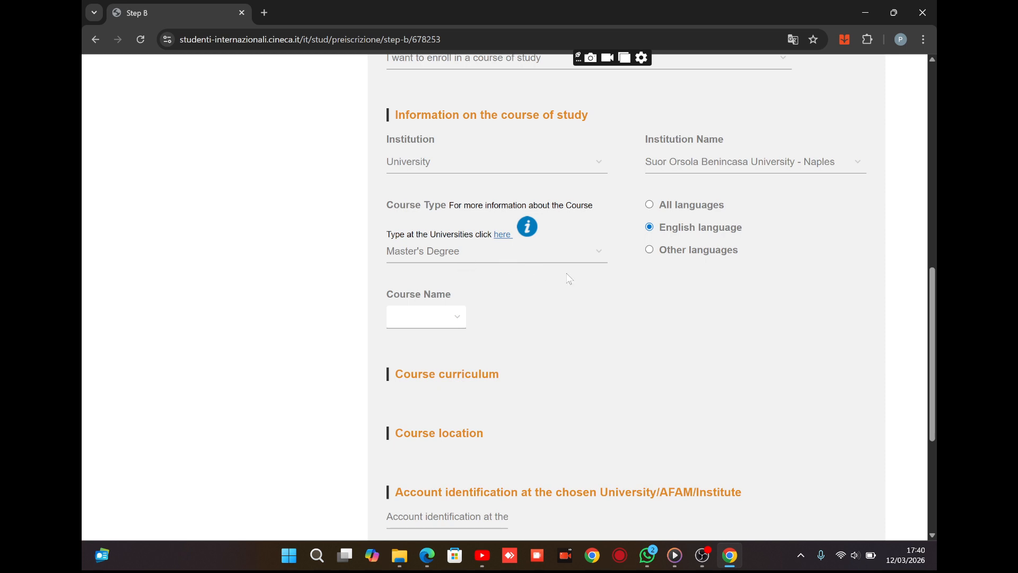
click(600, 257)
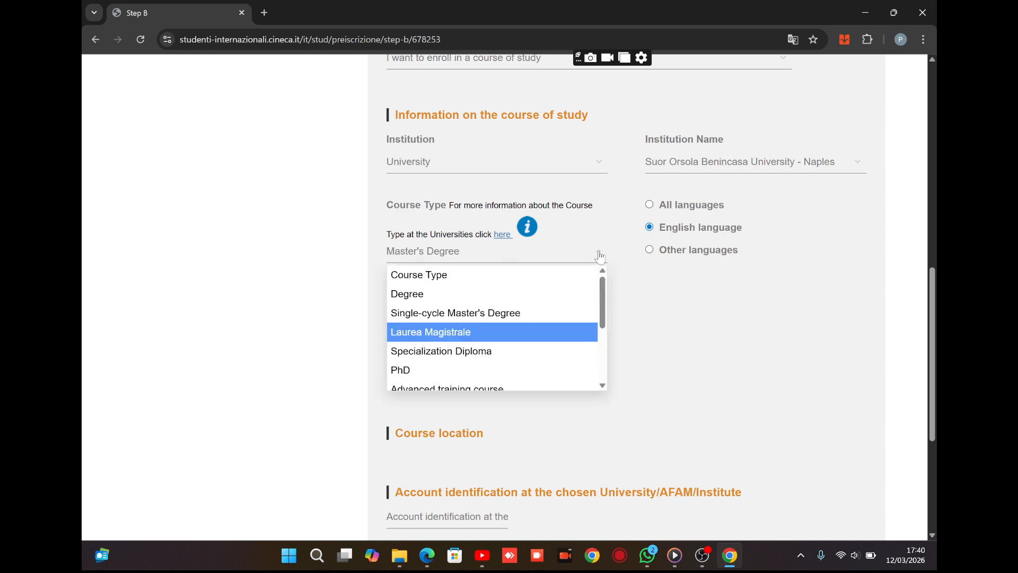
click(525, 294)
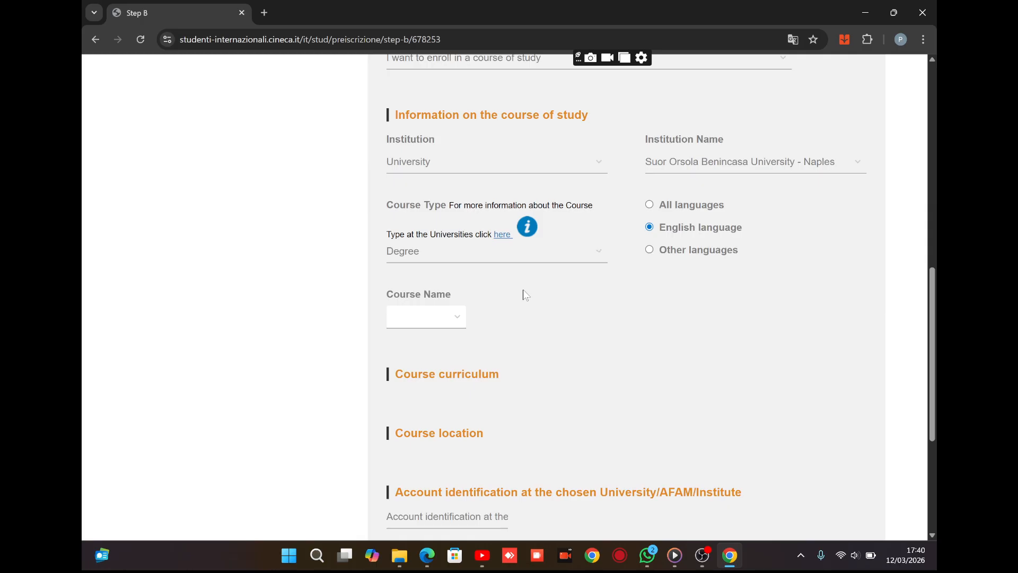
click(602, 253)
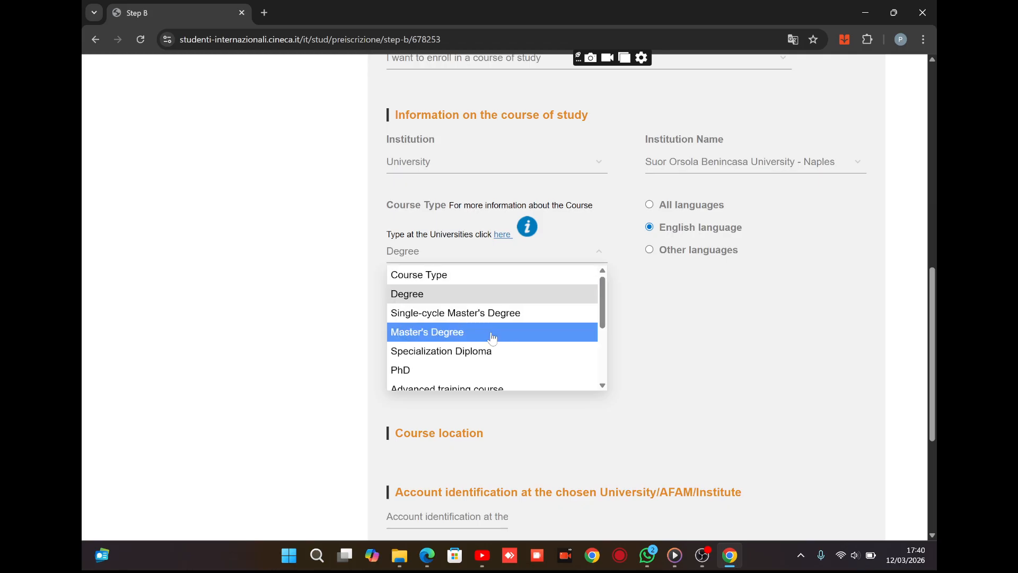
click(496, 349)
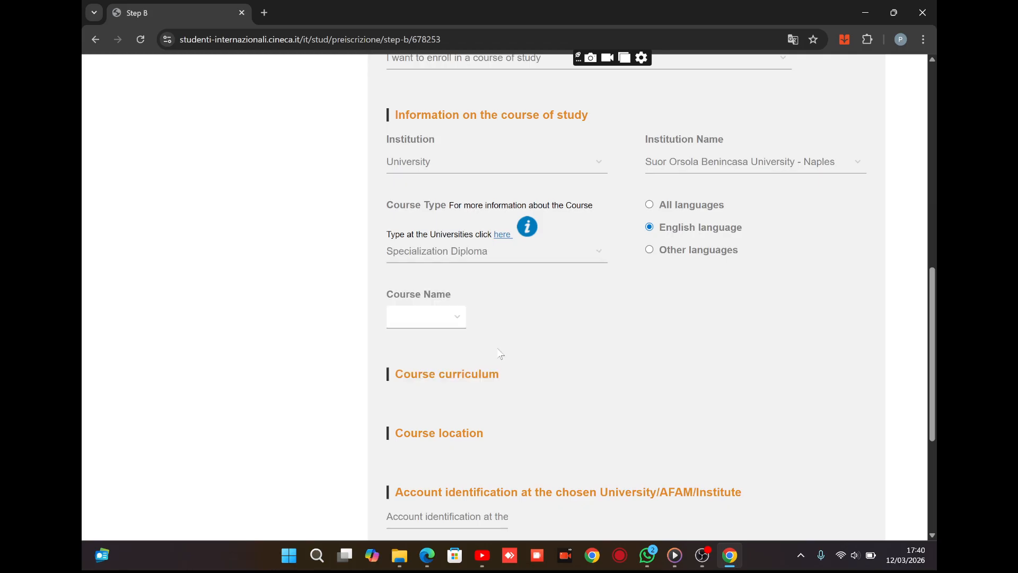
click(599, 256)
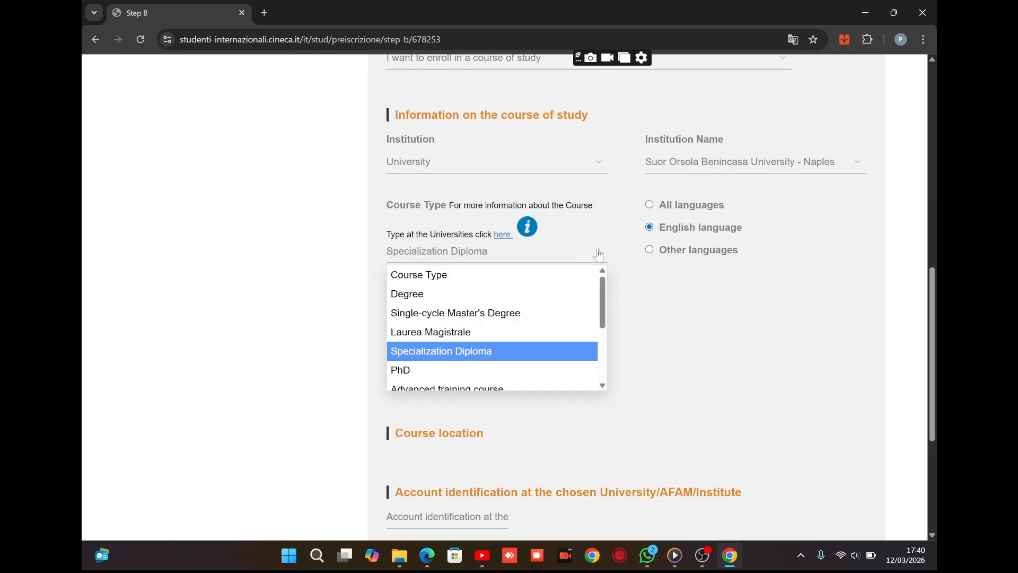
click(469, 371)
Try the Single-cycle Master's Degree, First-level master's degree and Italian language and culture course types
click(595, 257)
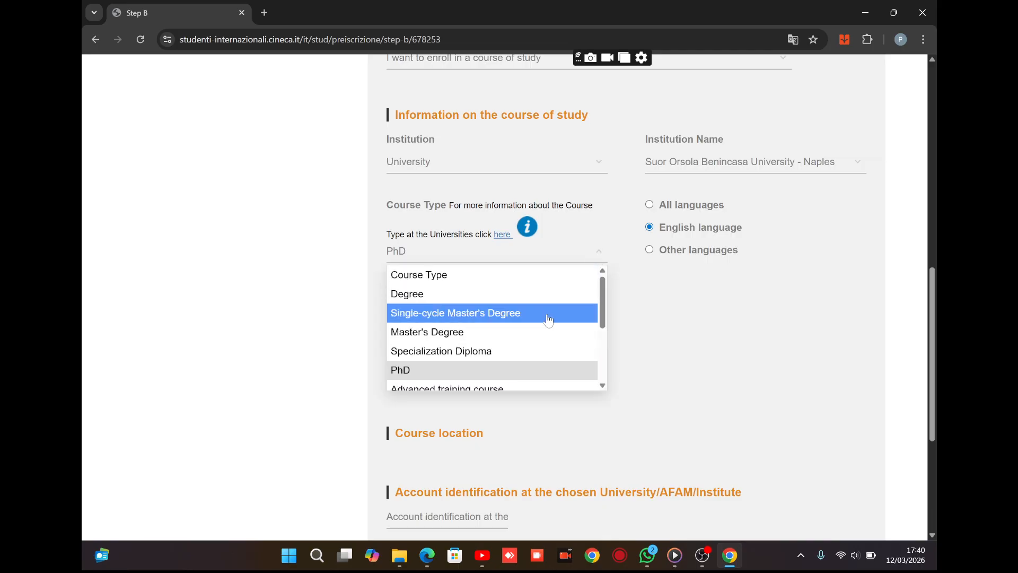
click(548, 318)
click(600, 258)
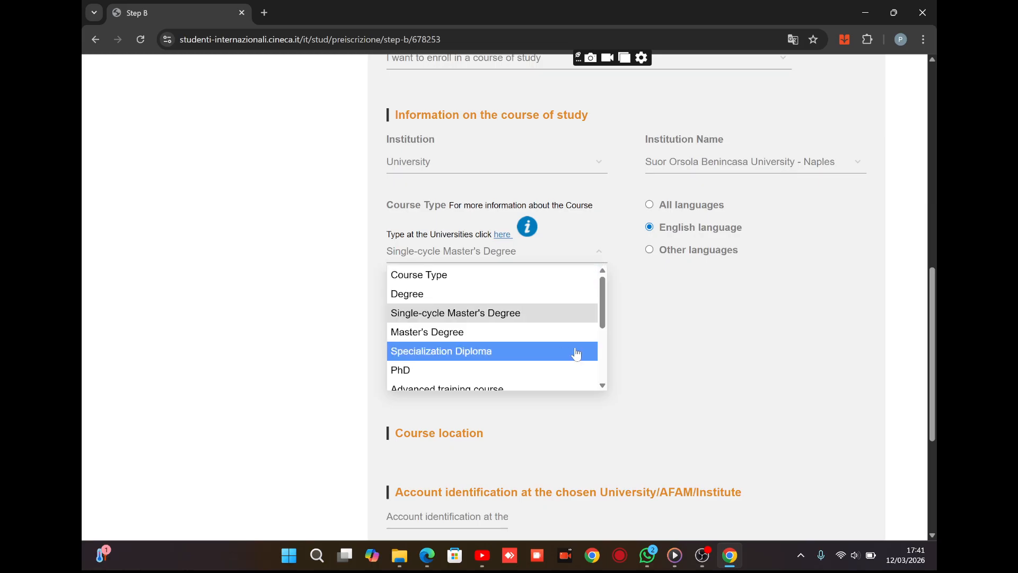
scroll(576, 354, down, 2)
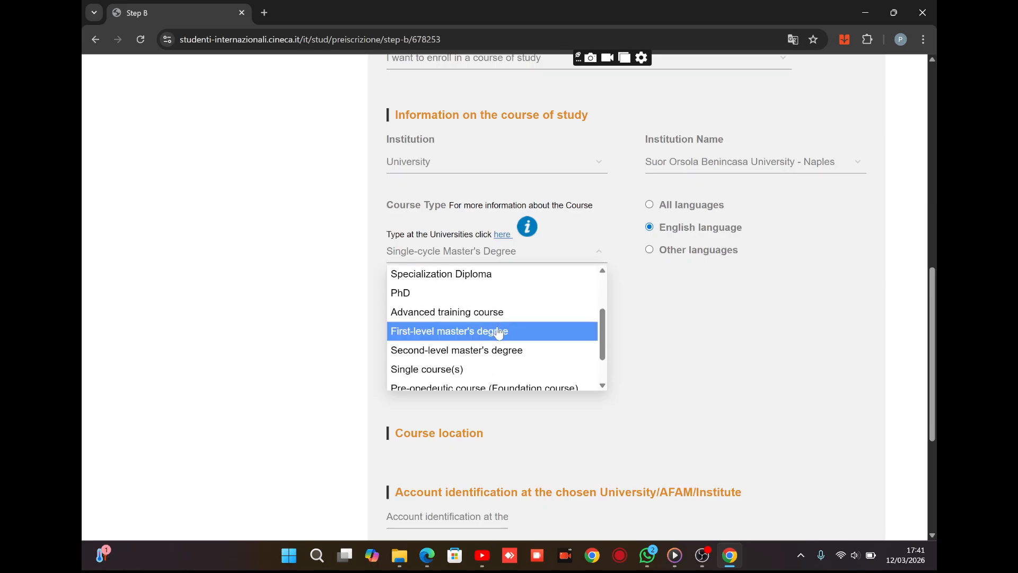
click(499, 332)
click(599, 253)
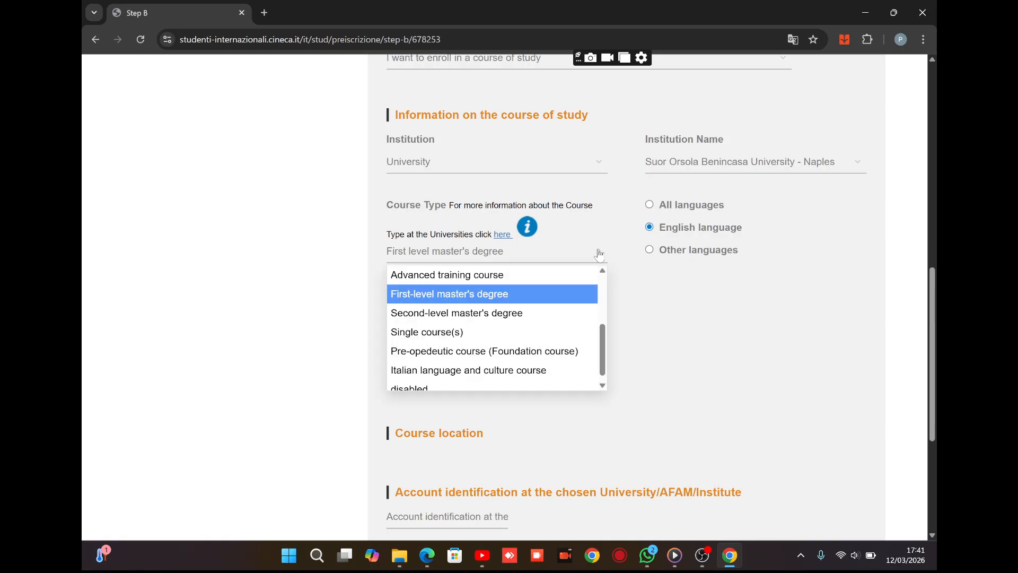
click(531, 365)
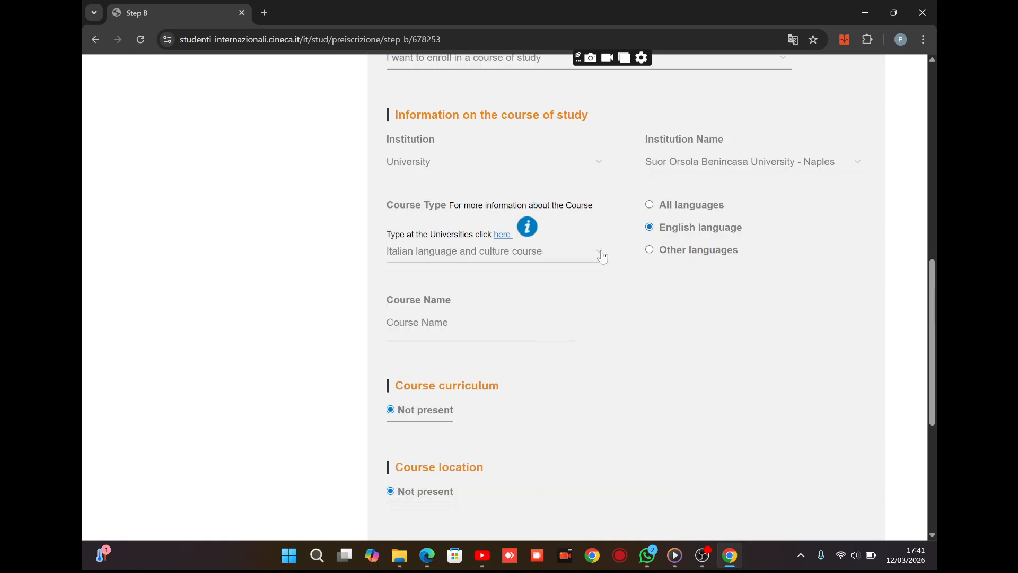
Switch the course language filter to All languages and set the course type to Second-level master's degree
scroll(602, 257, down, 3)
scroll(602, 257, up, 2)
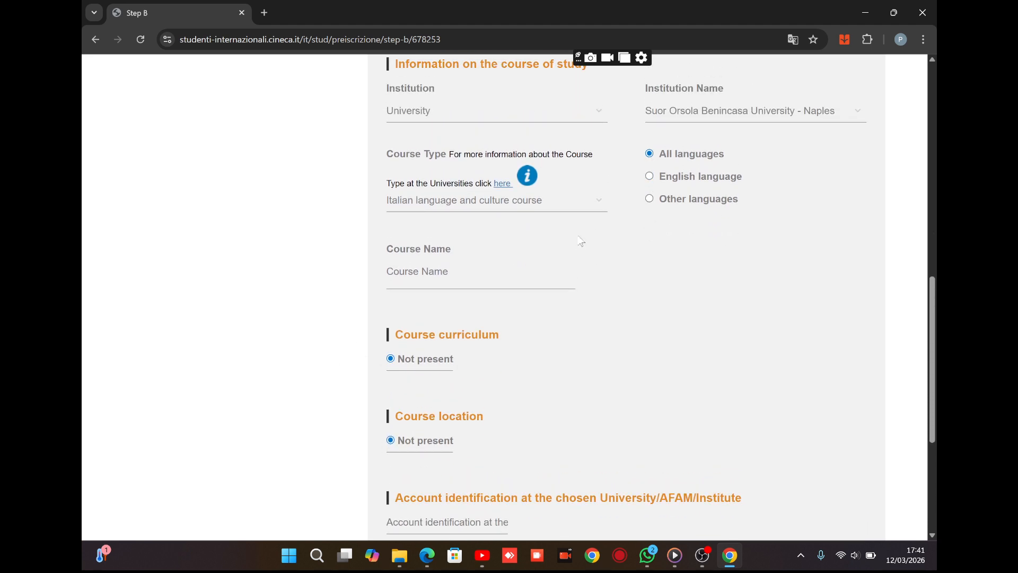
click(598, 200)
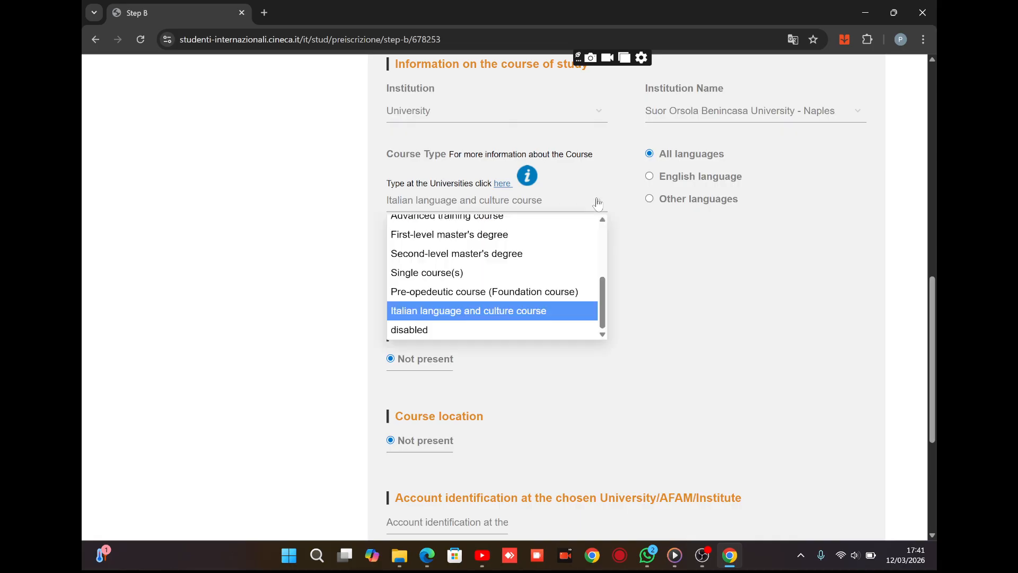
click(513, 268)
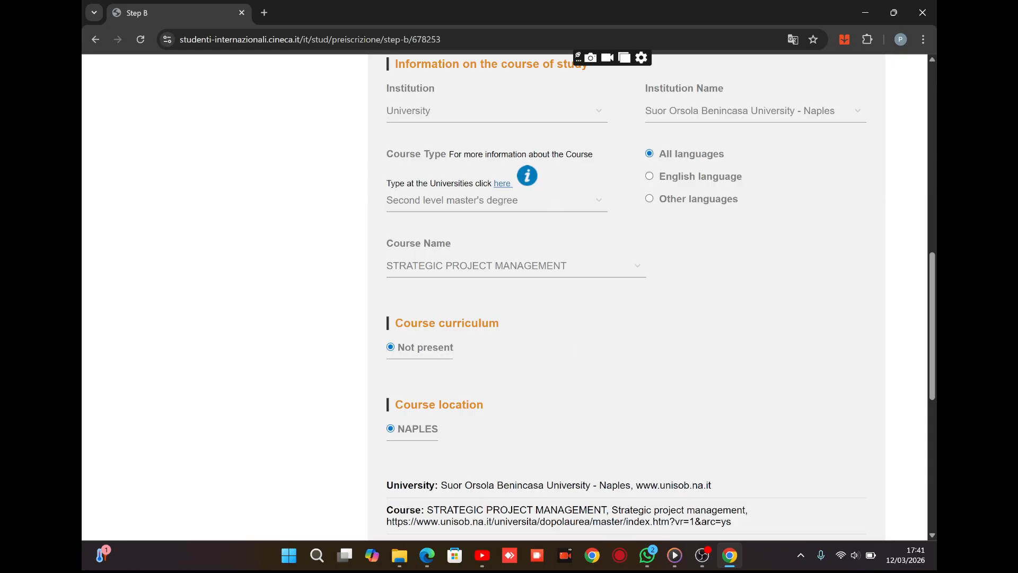
Review the course details and choose SCHOOL PSYCHOPEDAGOGY as the course name
scroll(626, 297, down, 2)
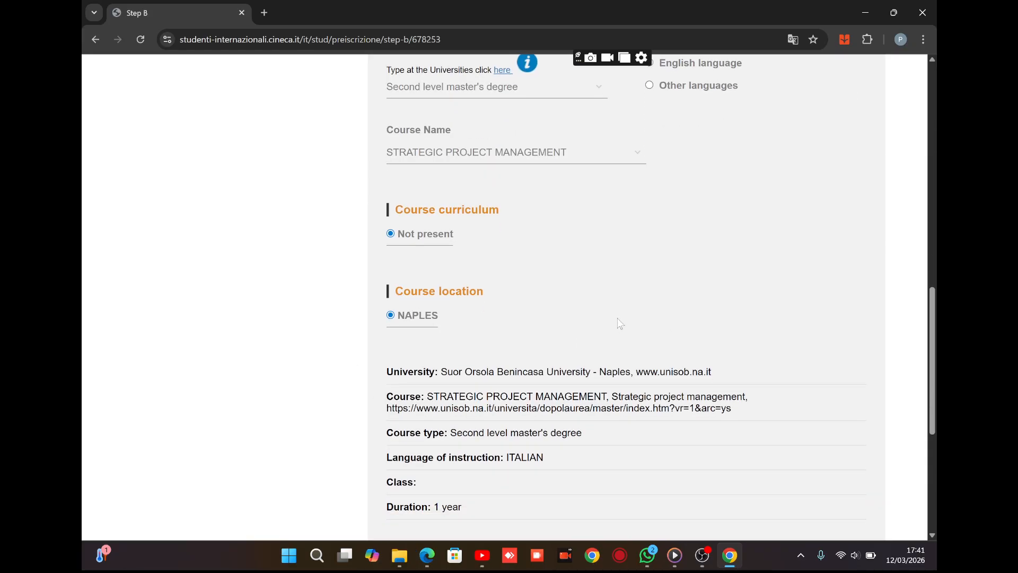
scroll(620, 323, up, 1)
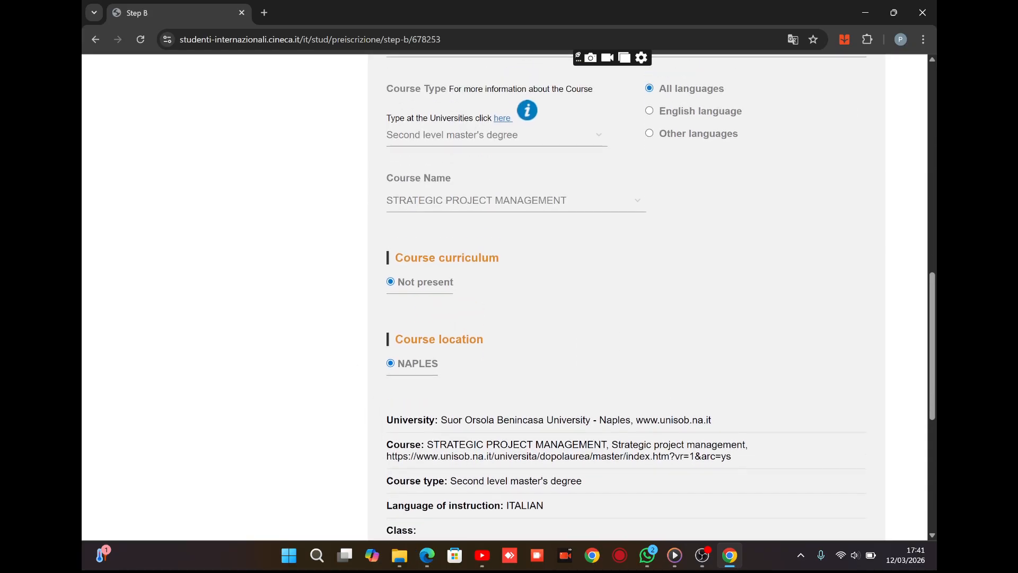
click(642, 210)
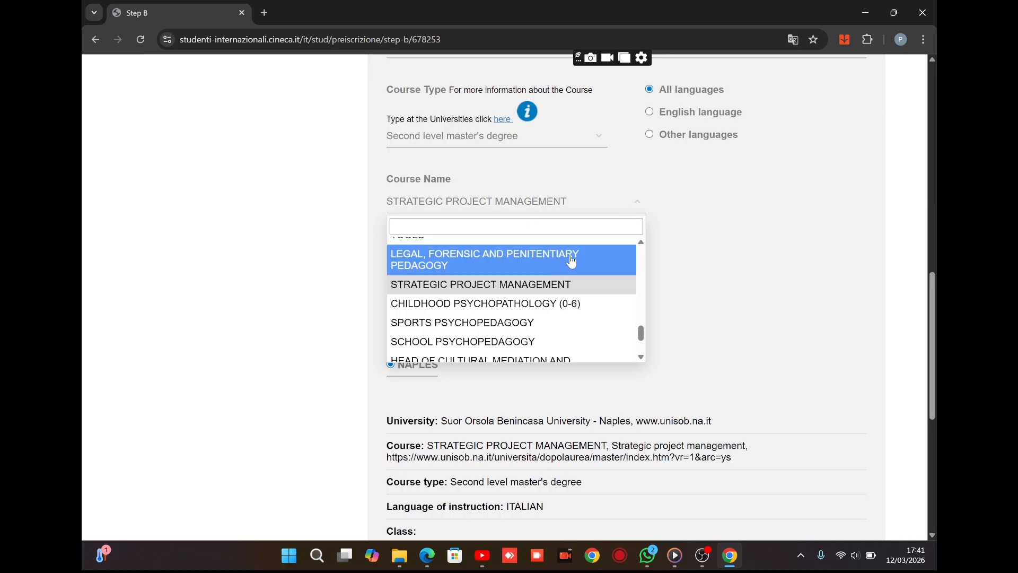
click(512, 341)
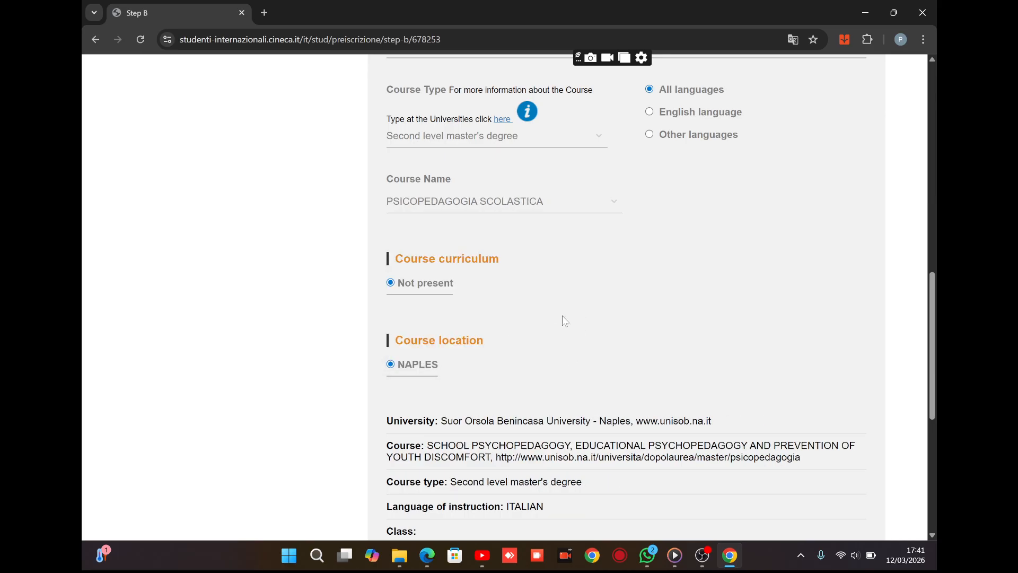
Try the English language filter and the Single-cycle Master's Degree course type, and check the course names offered for it
click(650, 113)
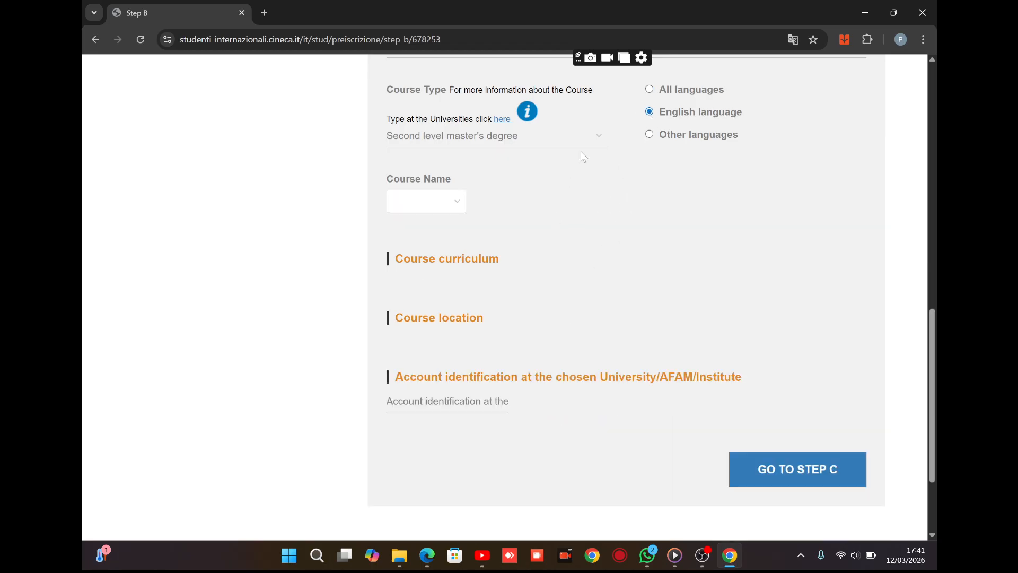
click(601, 138)
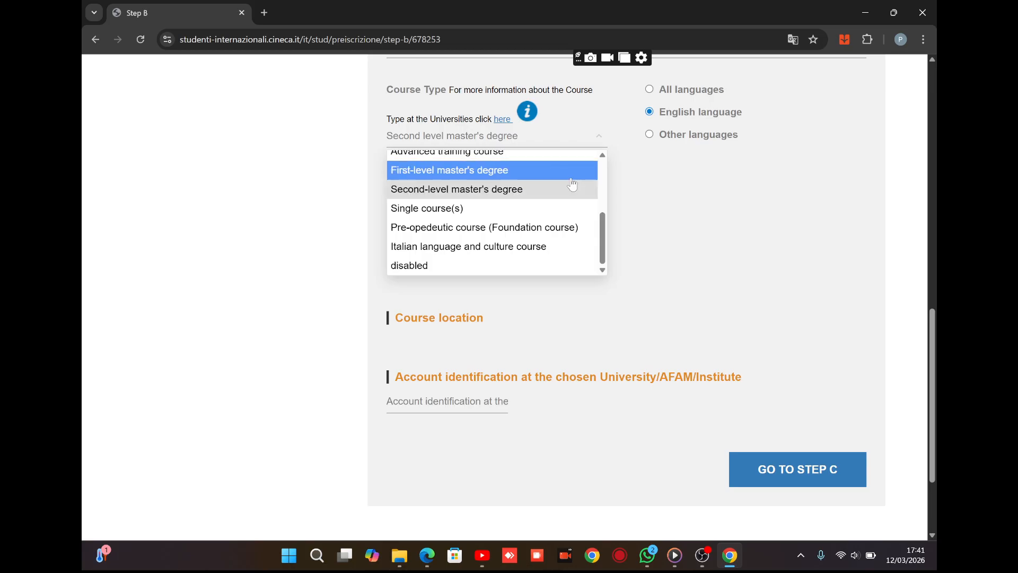
scroll(569, 179, up, 2)
scroll(463, 194, up, 1)
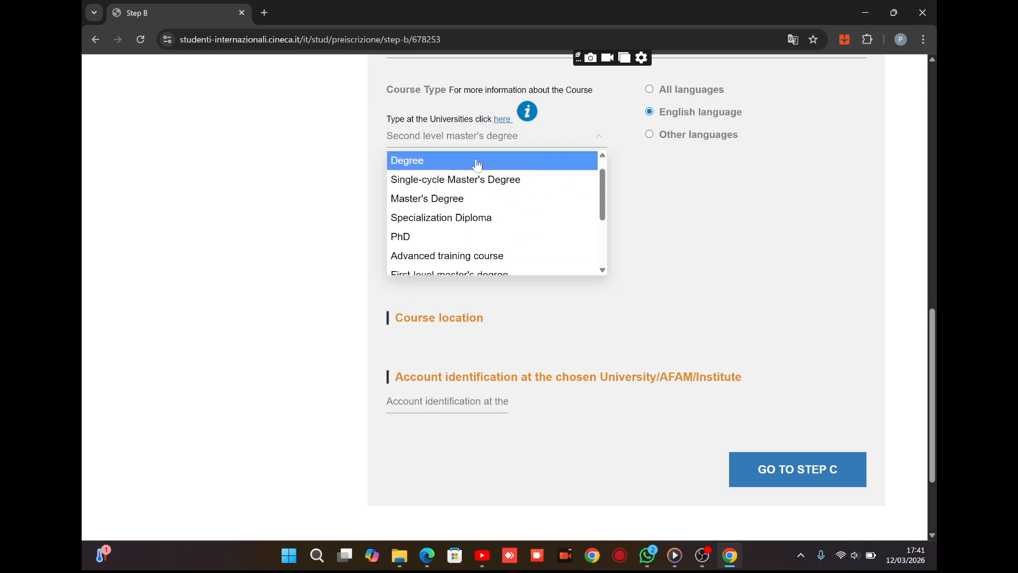
click(481, 181)
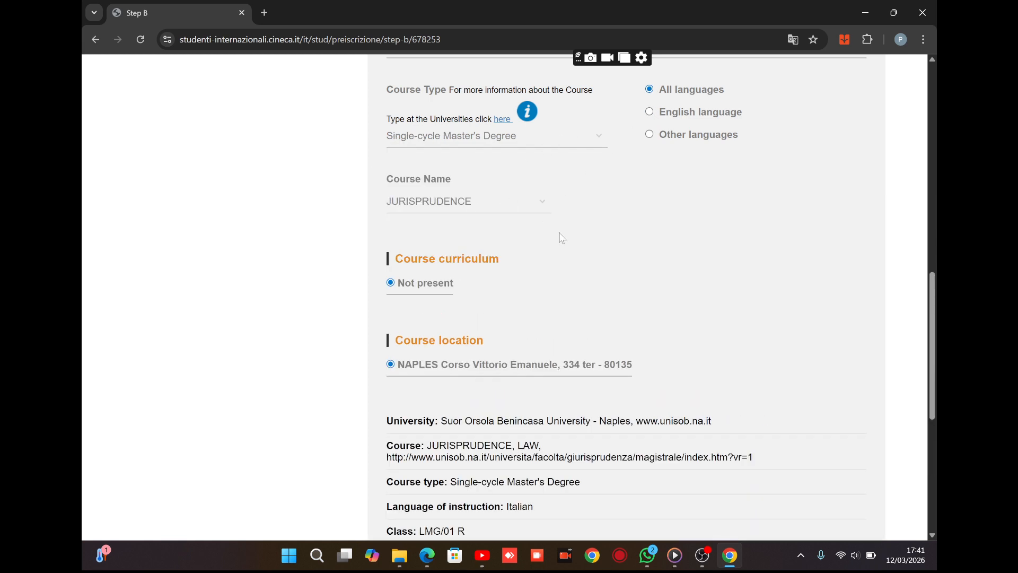
click(546, 206)
scroll(498, 275, up, 1)
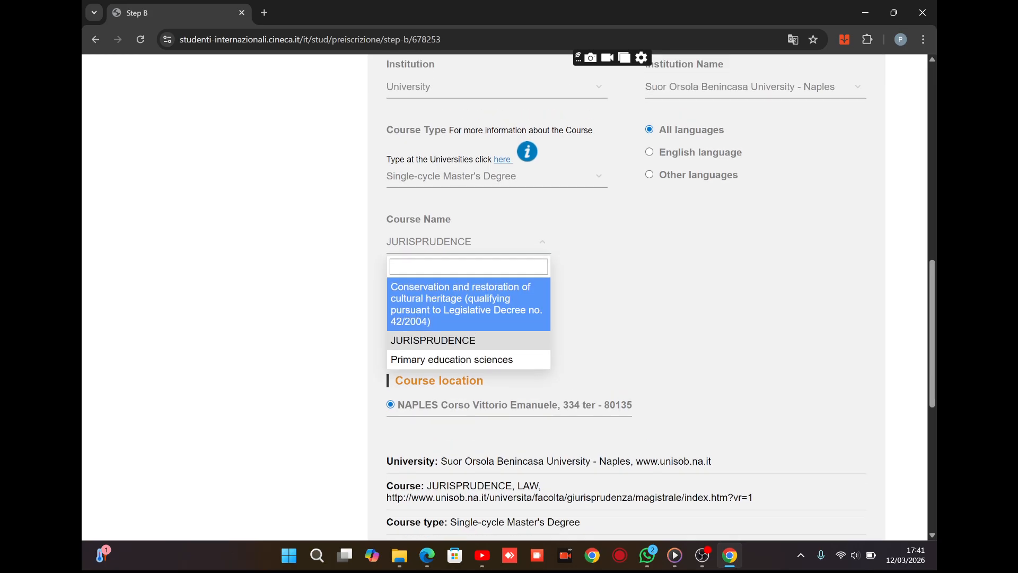
scroll(497, 274, down, 1)
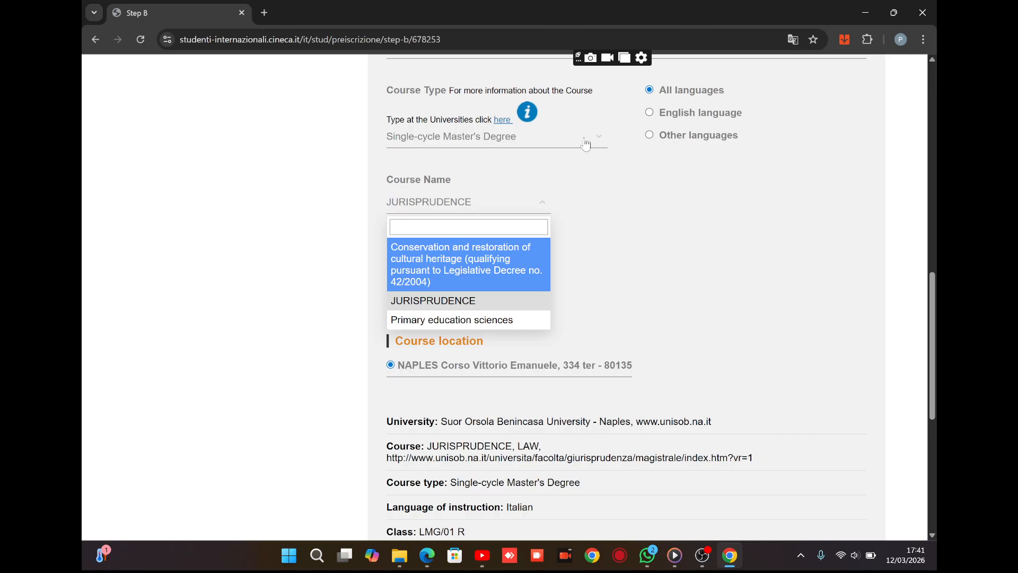
Set the course type to Laurea Magistrale, filter for English language courses and try to continue to Step C
click(598, 137)
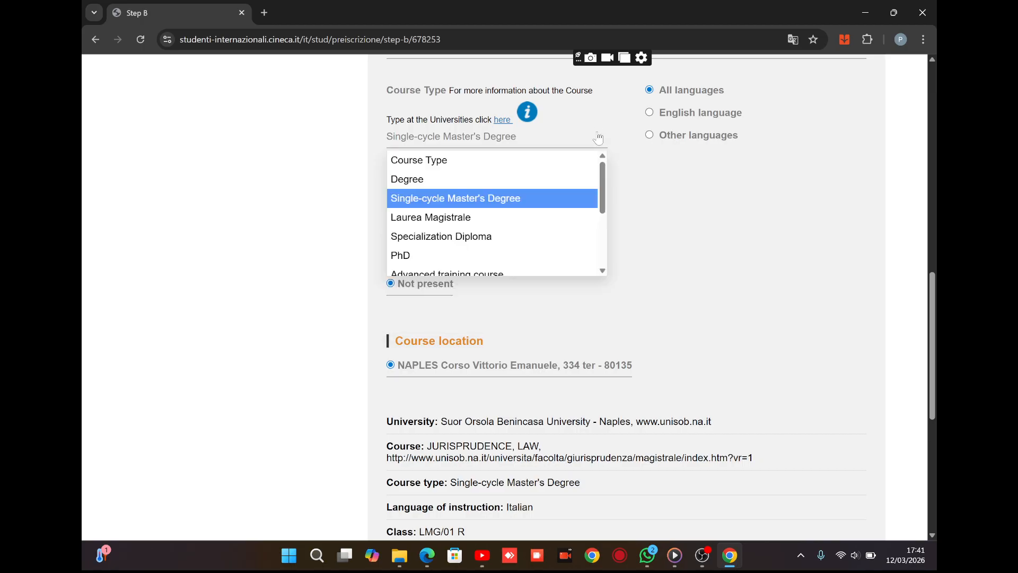
click(501, 223)
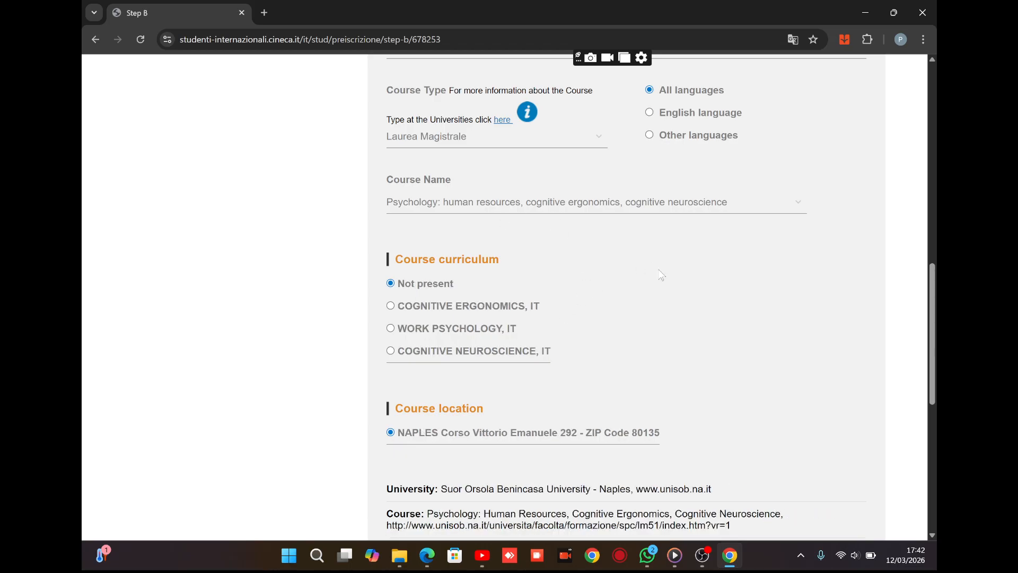
scroll(664, 295, down, 2)
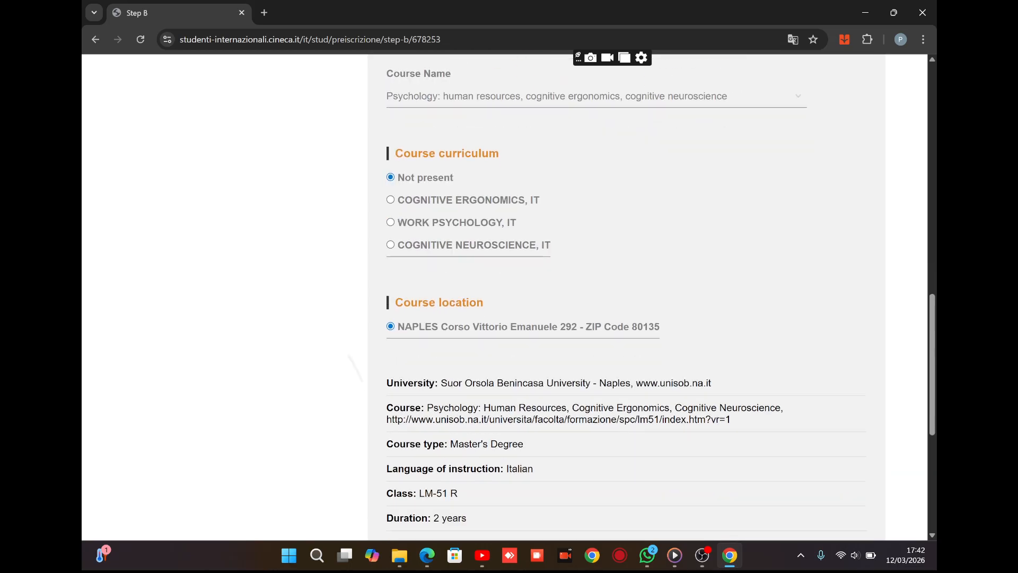
scroll(663, 295, up, 1)
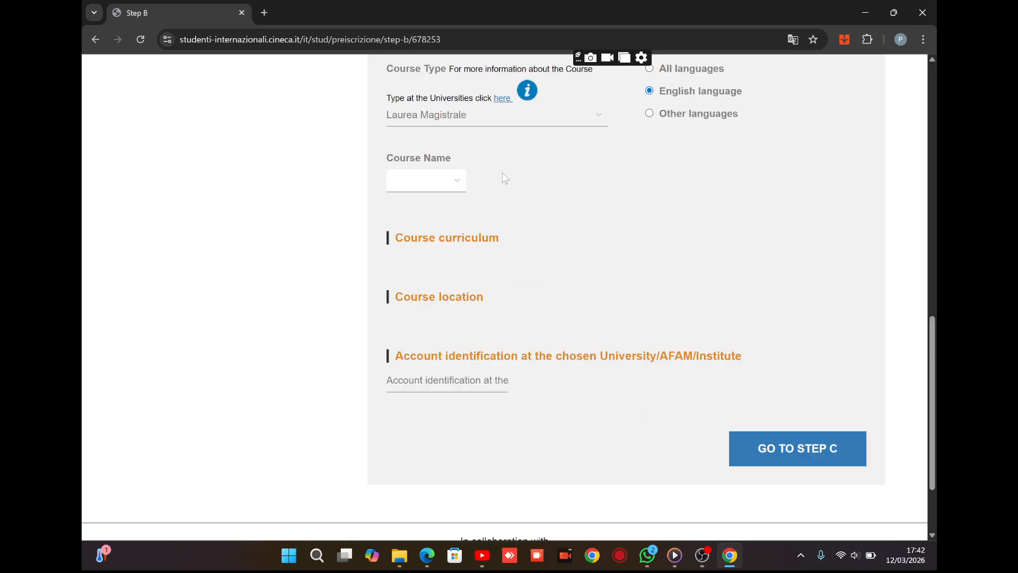
click(786, 460)
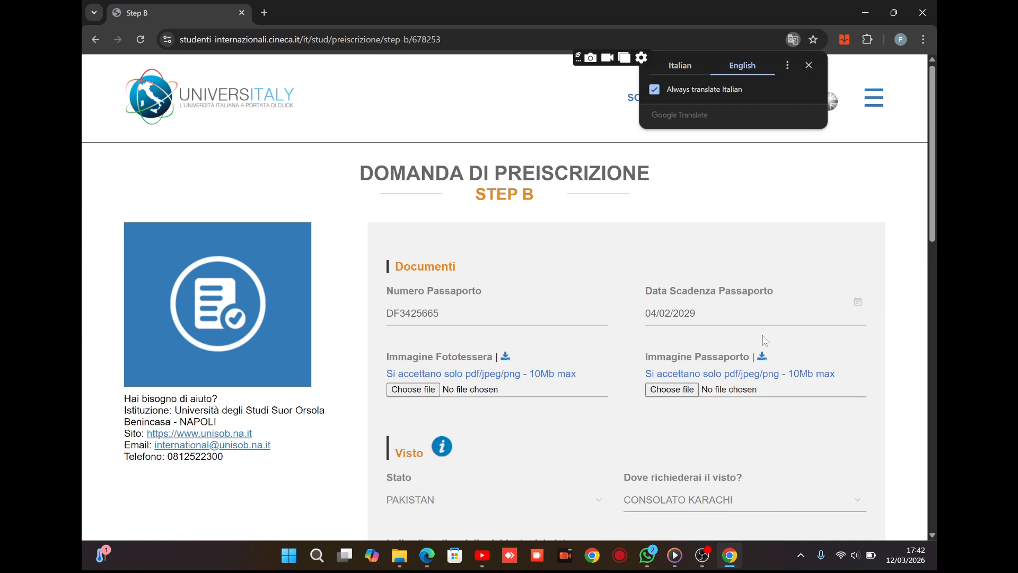
Retry continuing to Step C with the Master's Degree course type and no course name selected
scroll(517, 308, down, 2)
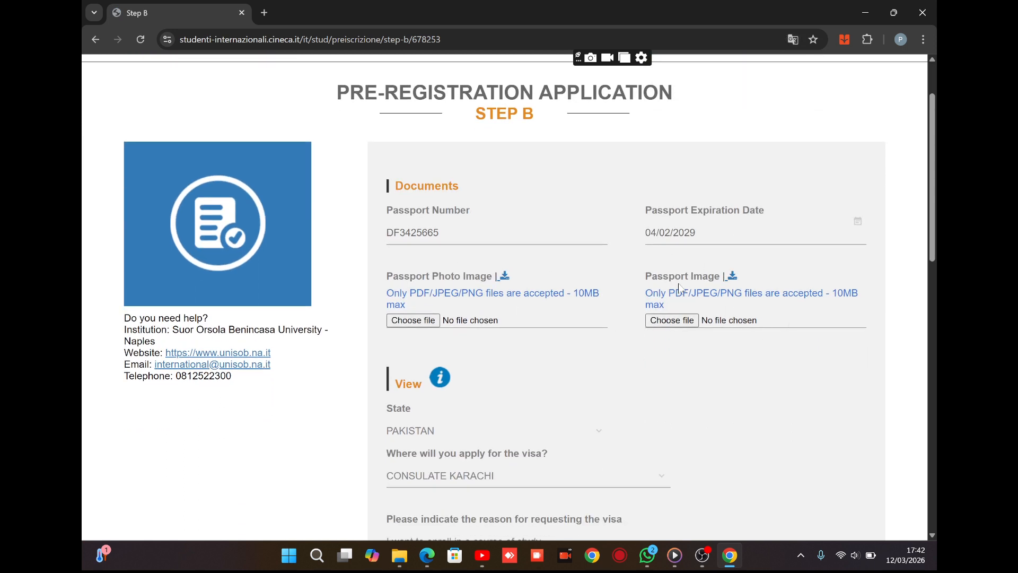
scroll(678, 283, down, 4)
scroll(504, 297, down, 9)
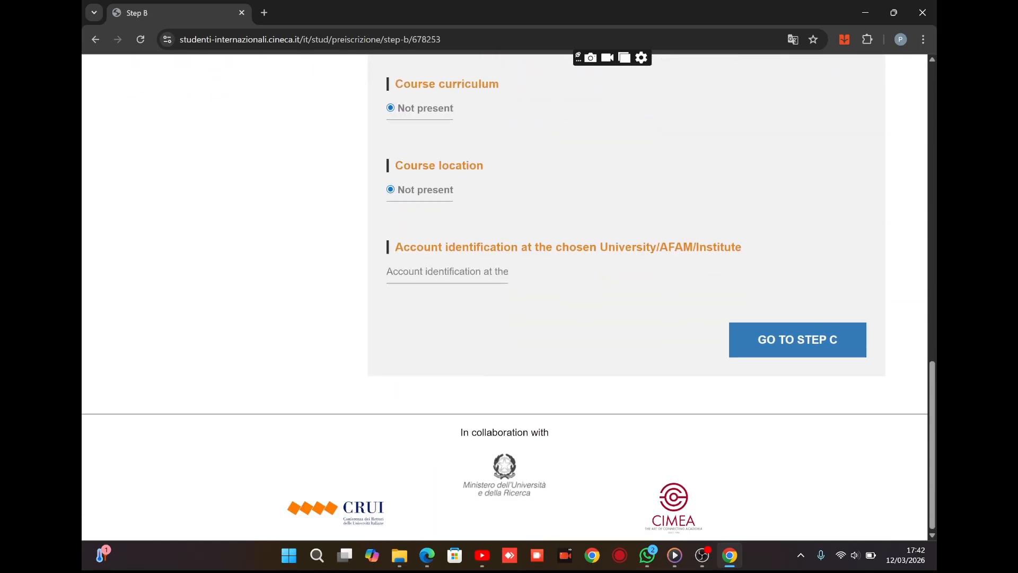
click(790, 346)
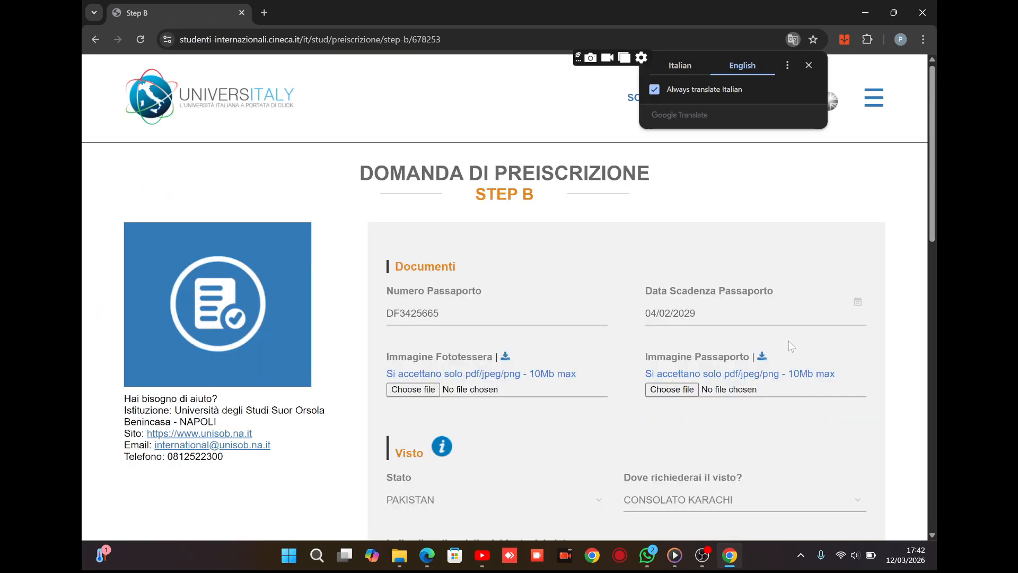
Change the course type to Specialization Diploma in the course of study information
scroll(504, 297, down, 3)
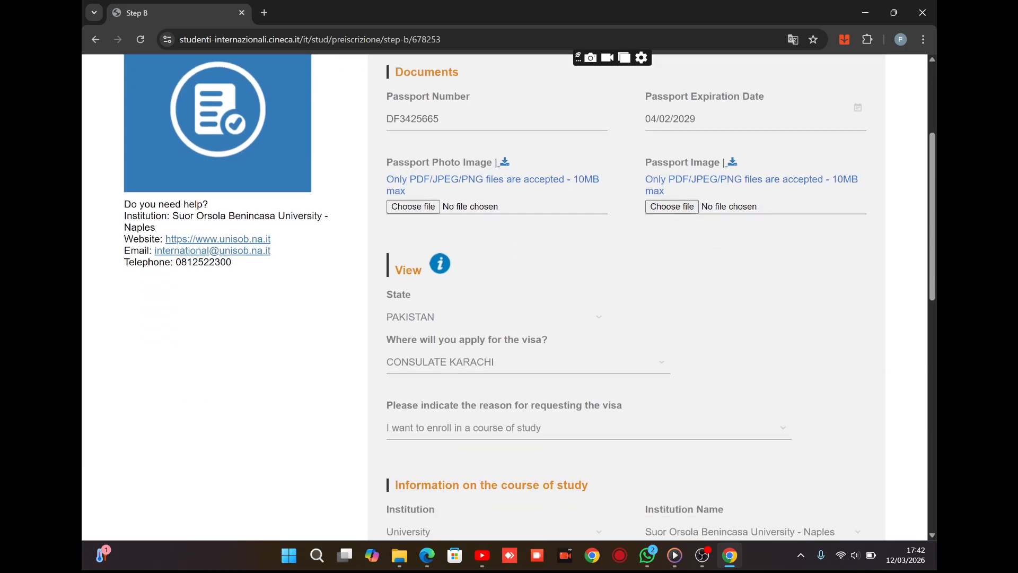
scroll(652, 424, down, 3)
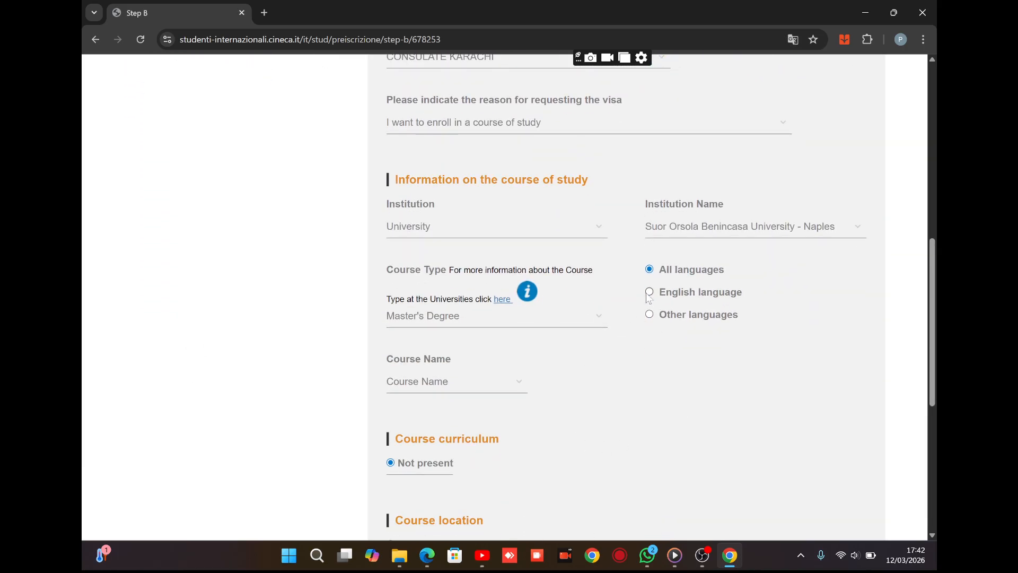
scroll(649, 298, down, 1)
click(598, 267)
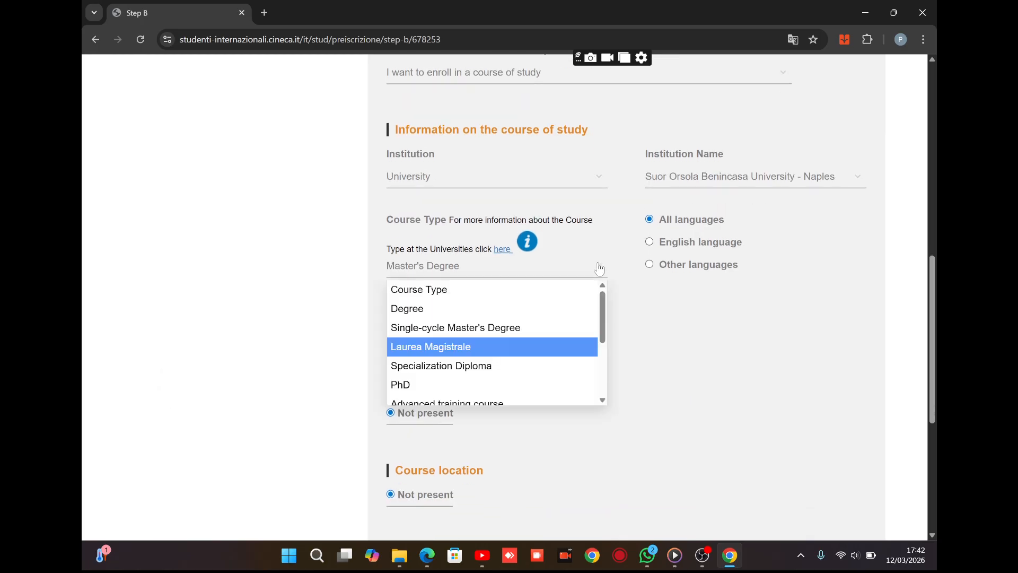
click(509, 364)
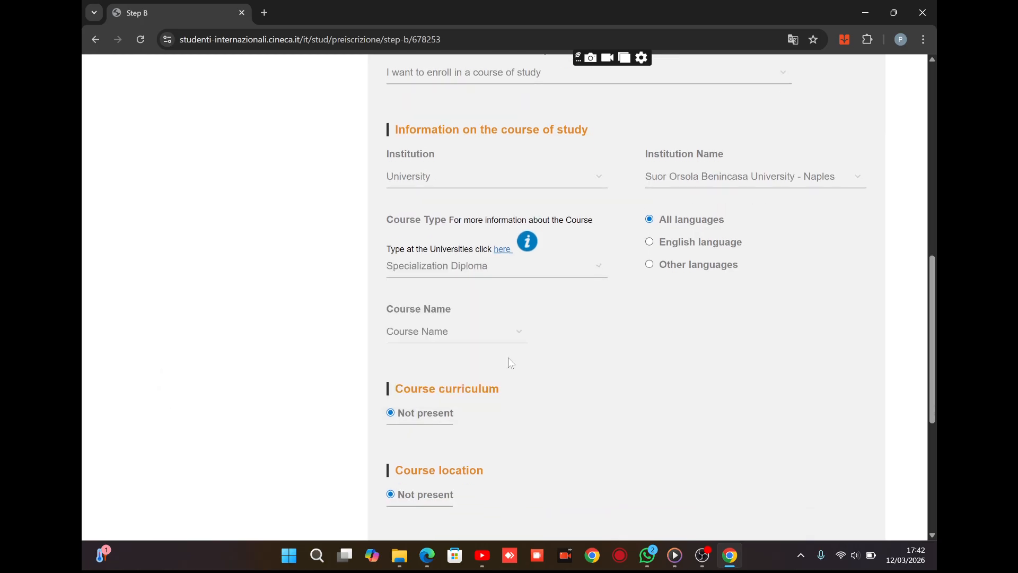
Choose the kindergarten training course in educational support for students with disabilities as the course name and continue to Step C
scroll(541, 427, down, 2)
scroll(163, 335, down, 1)
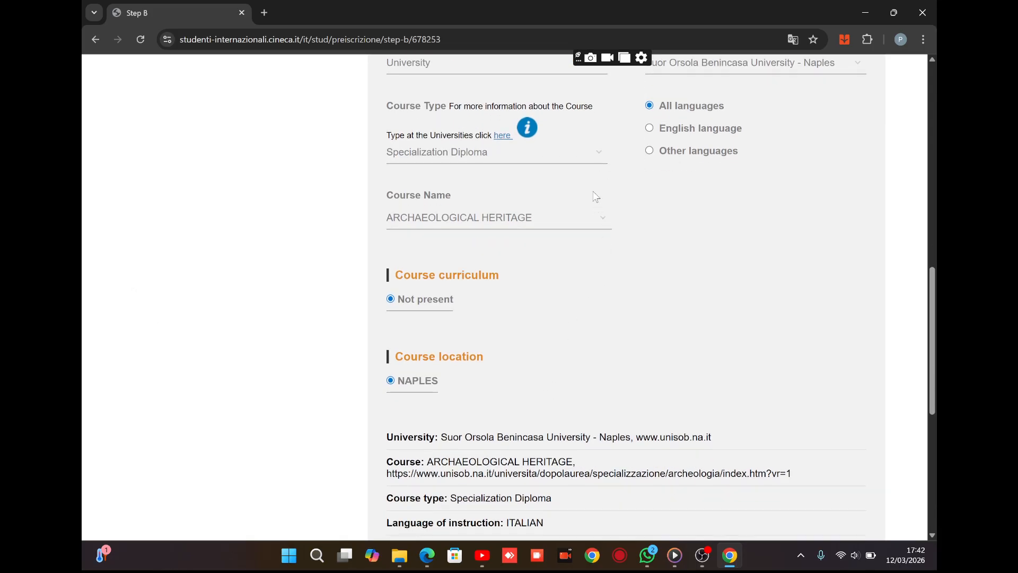
click(601, 218)
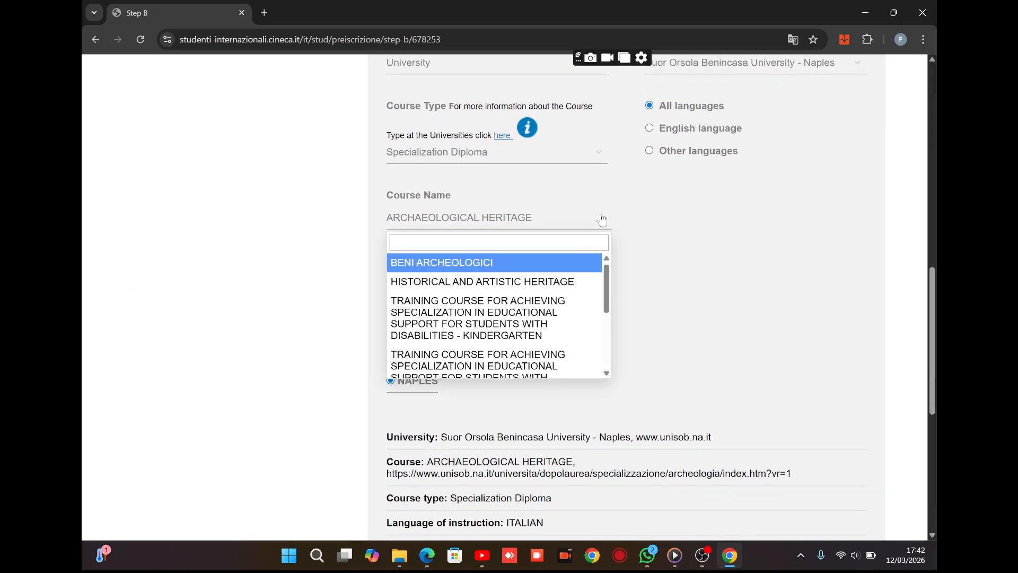
click(540, 311)
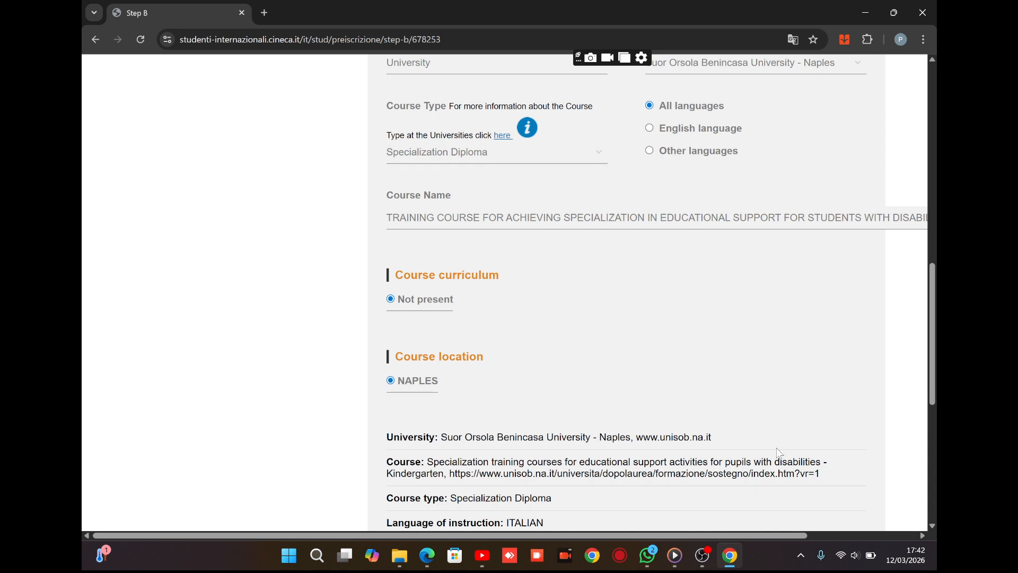
scroll(779, 452, down, 5)
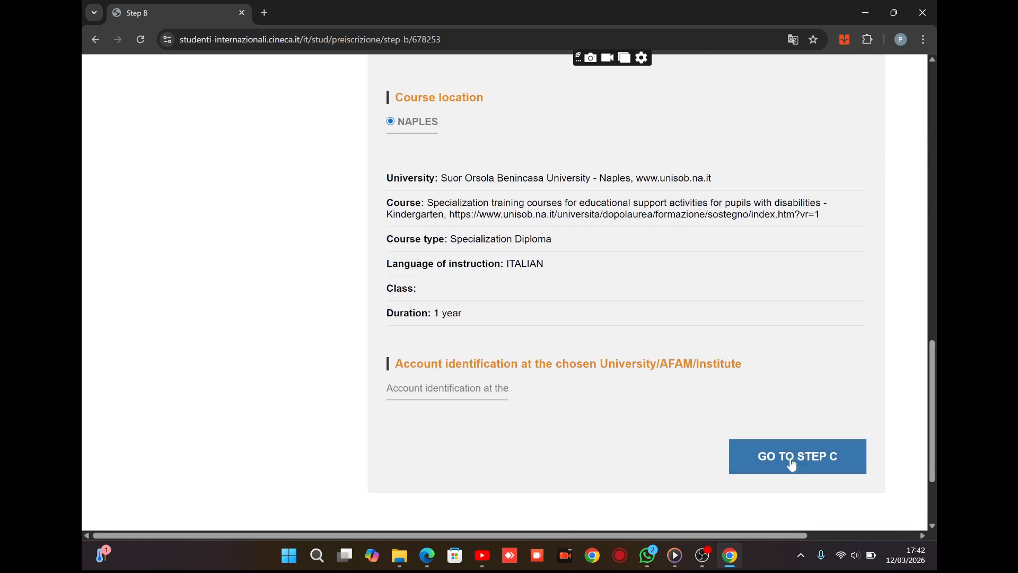
click(792, 464)
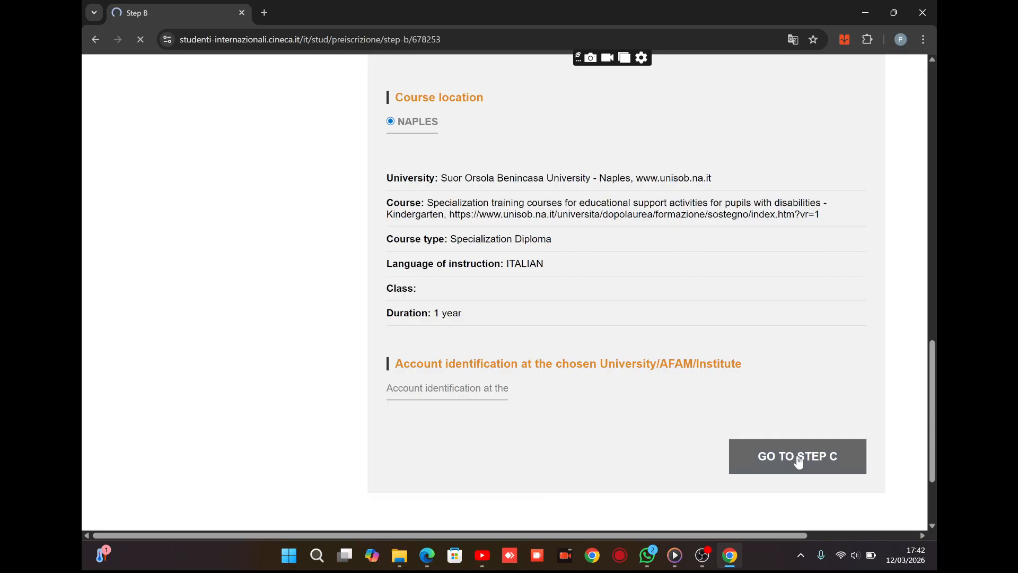
Examine the document types available for uploading qualifications, language certificates and other supporting files
scroll(797, 461, down, 2)
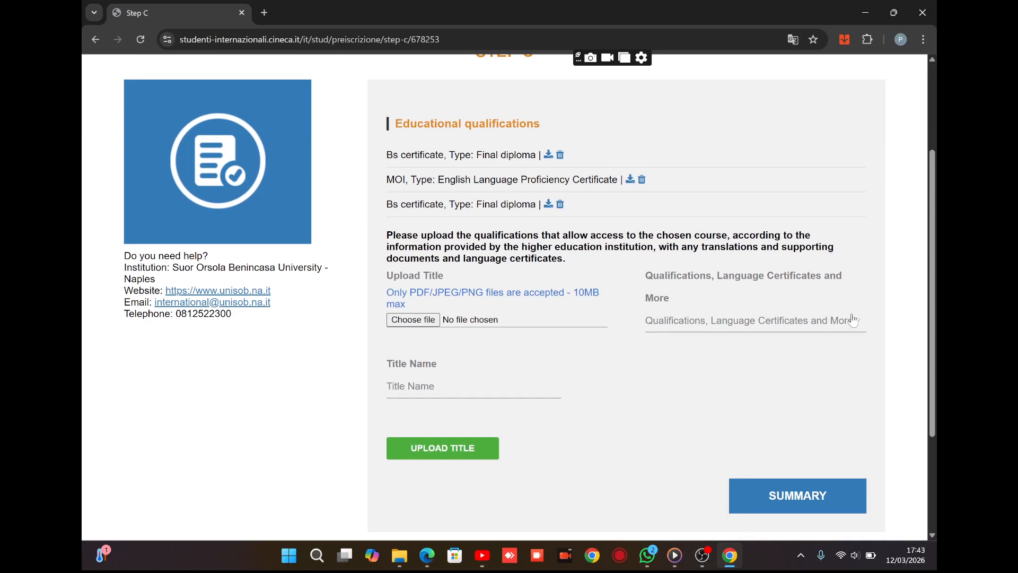
click(857, 322)
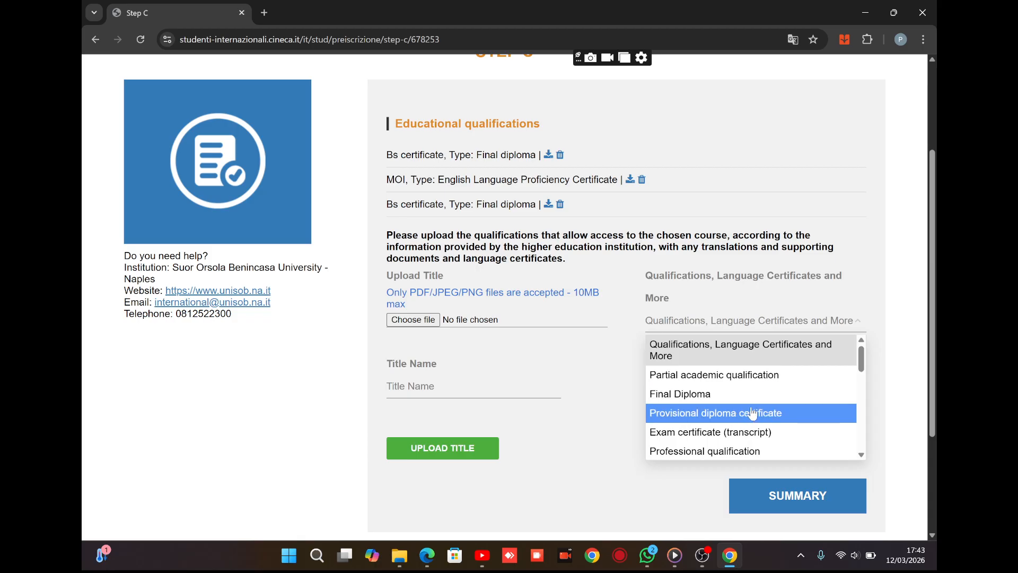
scroll(753, 413, down, 5)
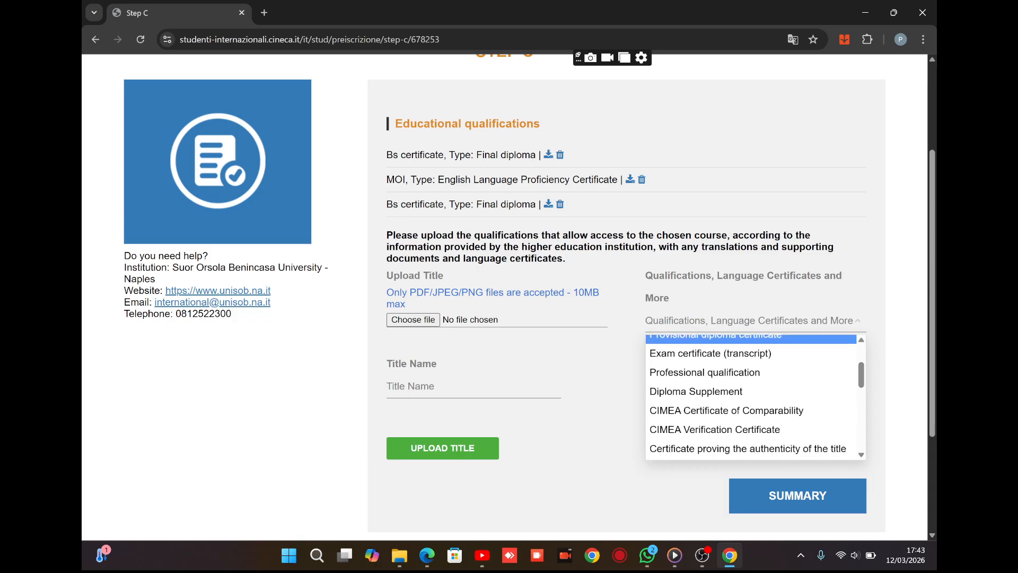
scroll(753, 397, down, 3)
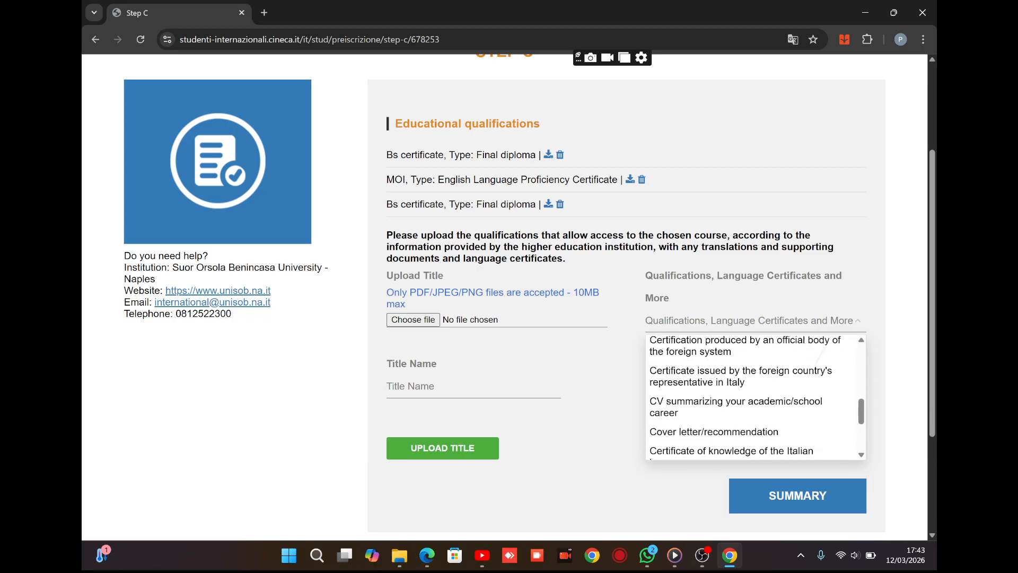
scroll(753, 397, down, 3)
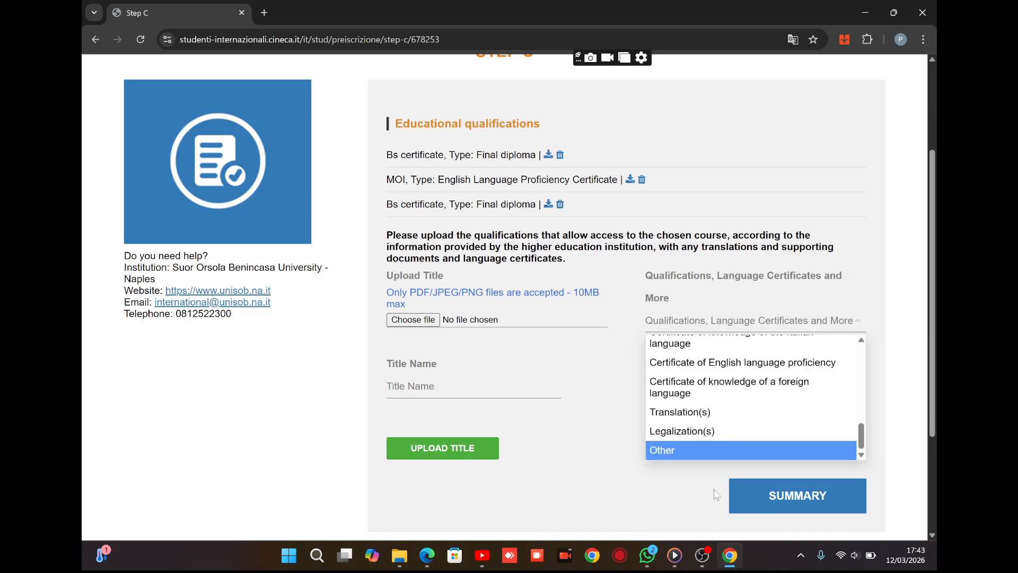
Continue to the application summary and review it through to the data processing consent and submission options
click(775, 502)
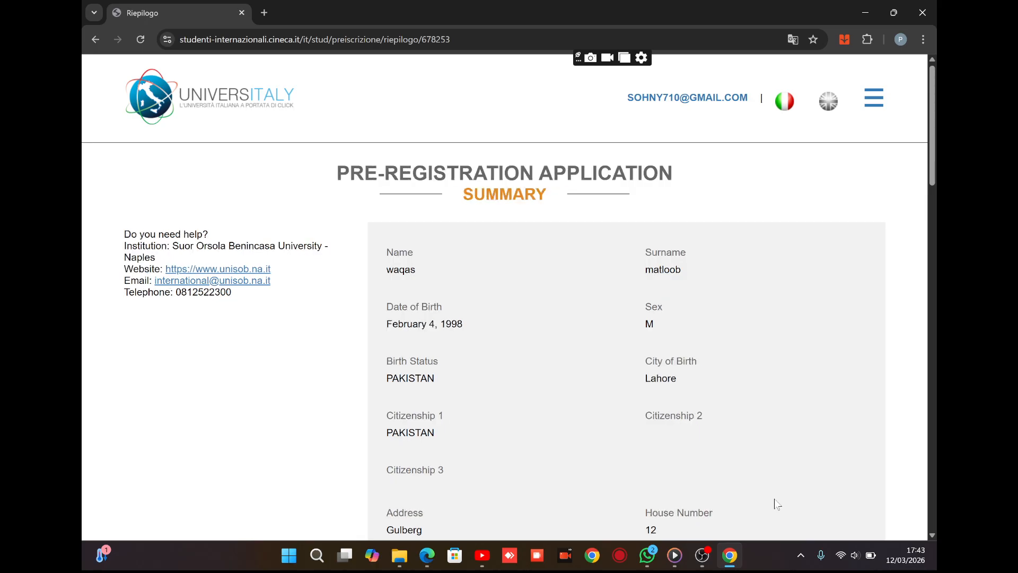
scroll(774, 499, down, 10)
scroll(162, 352, down, 10)
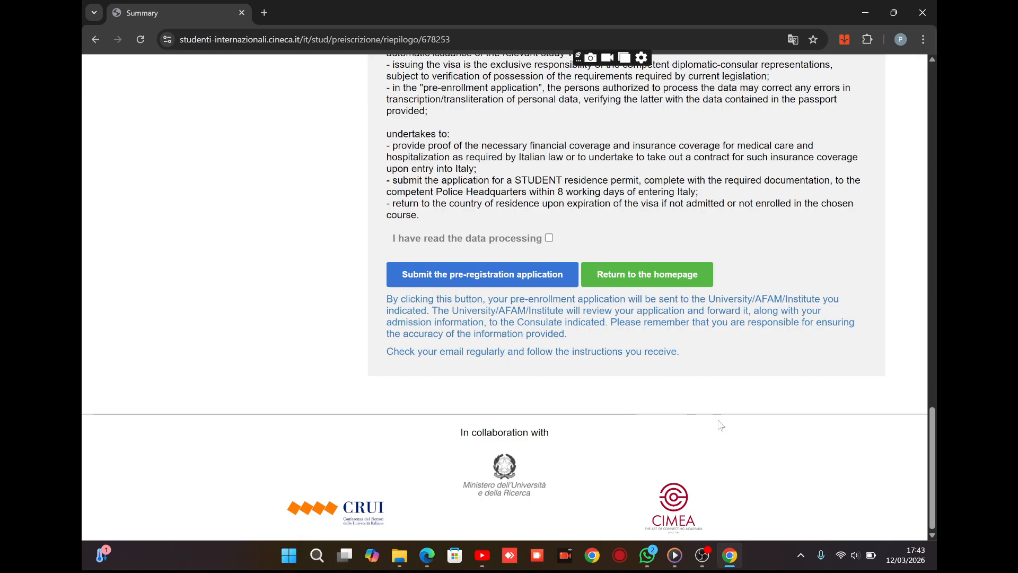
click(701, 554)
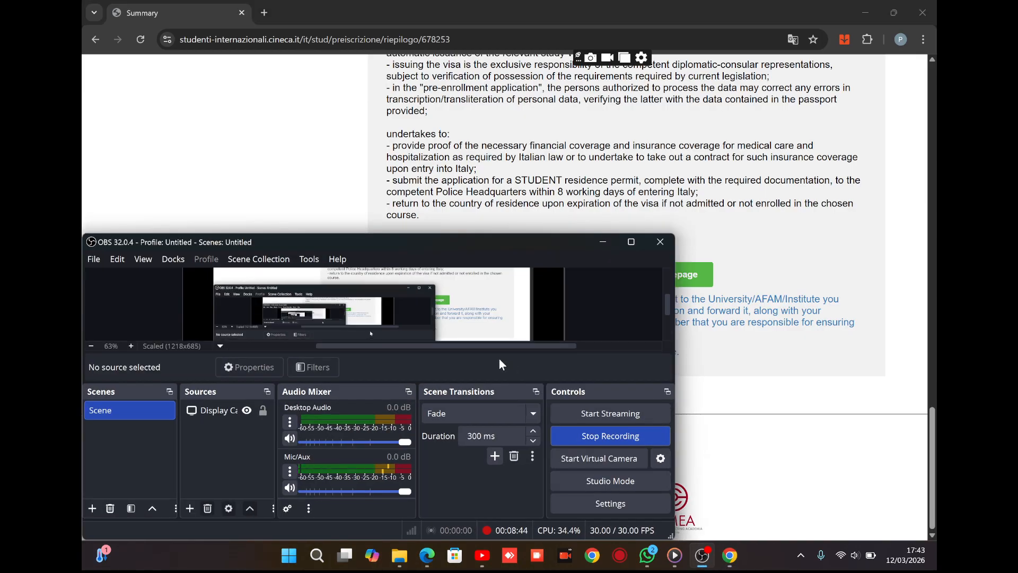